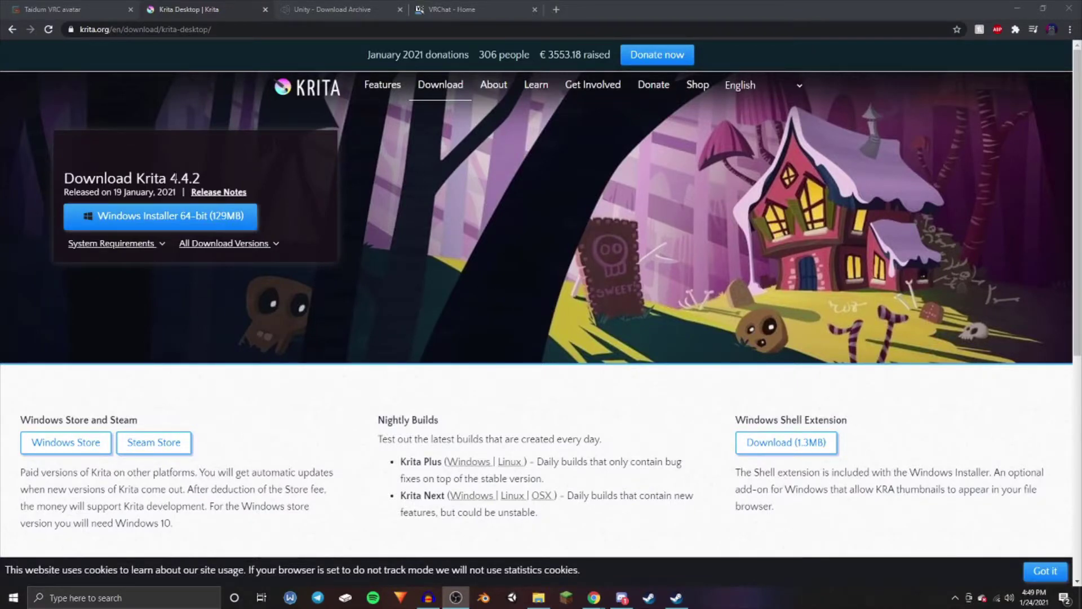
Move from the Krita 4.4.2 download page to the Unity Download Archive tab.
key("ctrl+Tab")
scroll(557, 246, "up", 1)
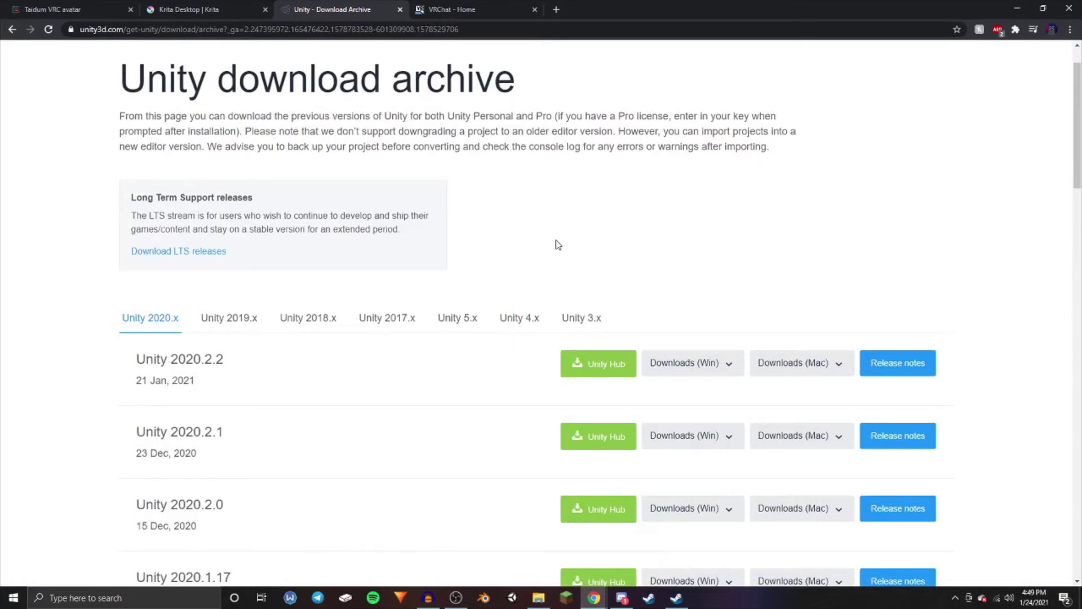
Highlight the Unity 2018.4.20 release in the 2018.x list, then go to the VRChat home tab.
left_click(290, 319)
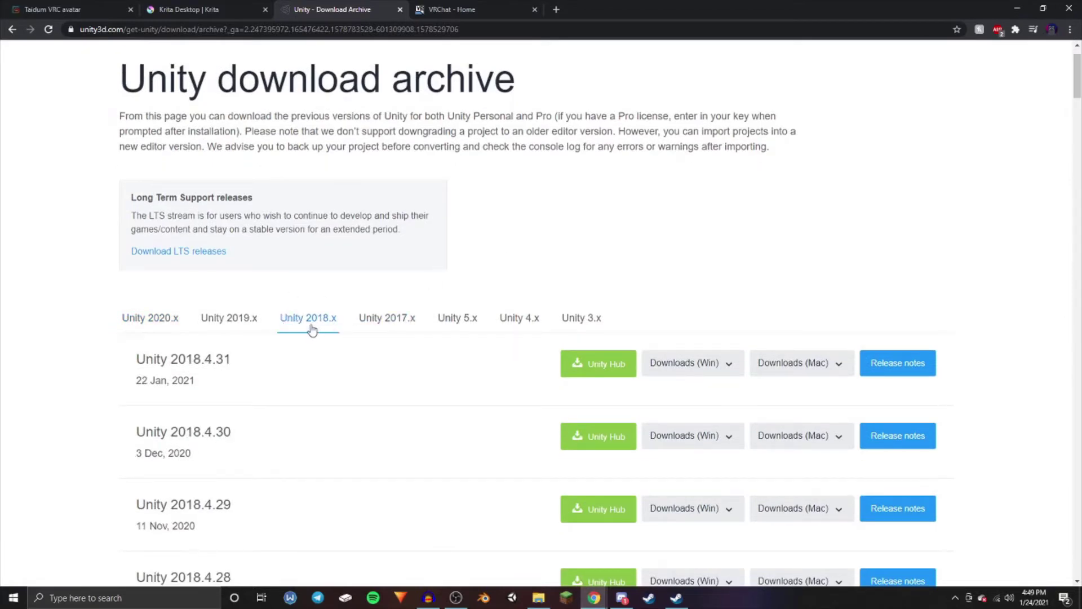
scroll(322, 321, "down", 10)
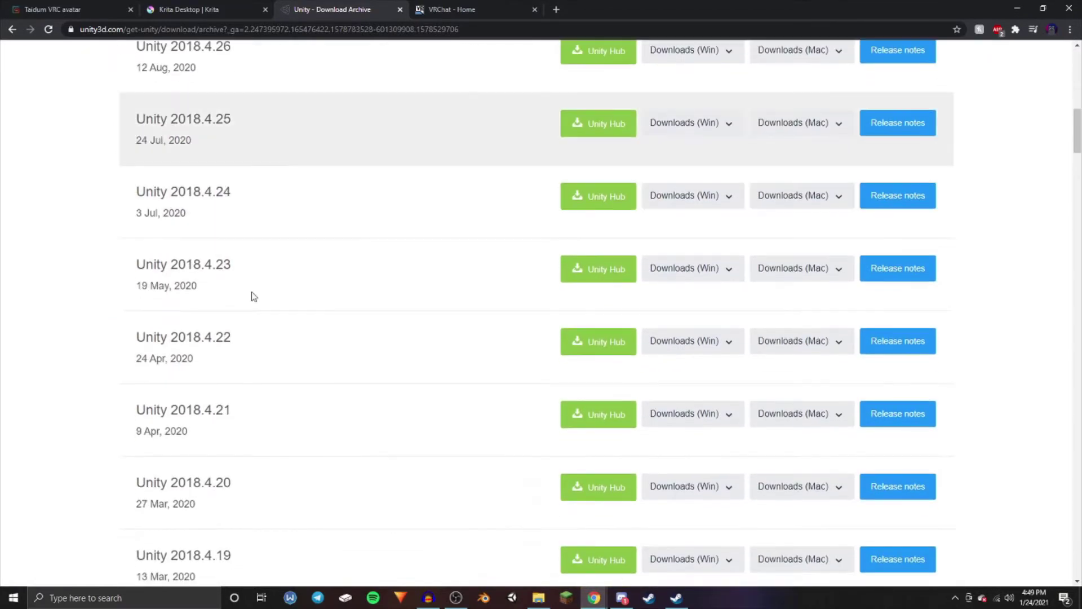
scroll(255, 296, "down", 3)
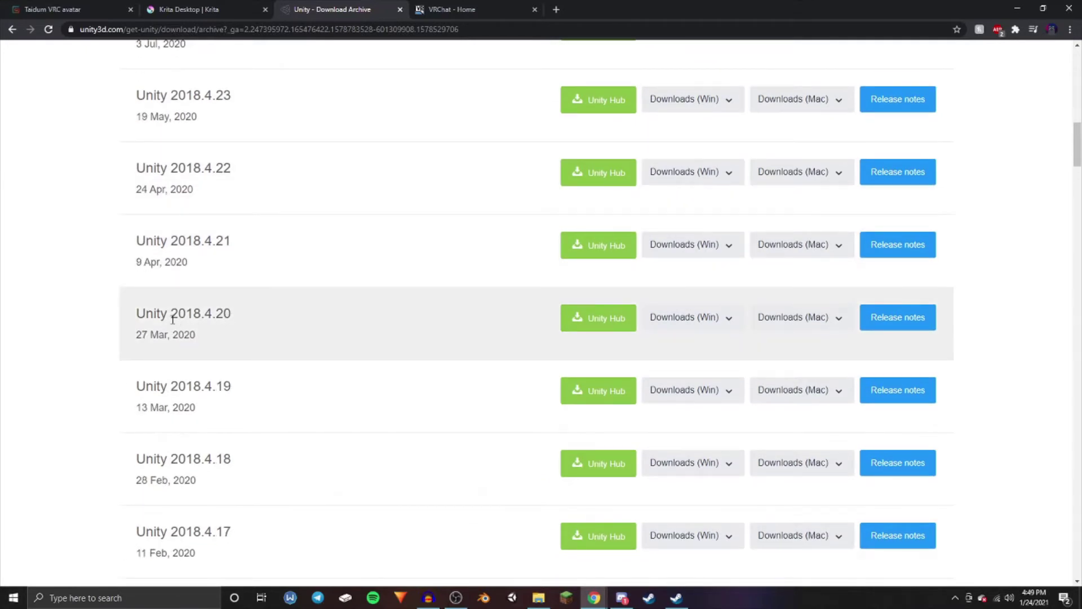
left_click_drag(173, 320, 246, 327)
key("ctrl+Tab")
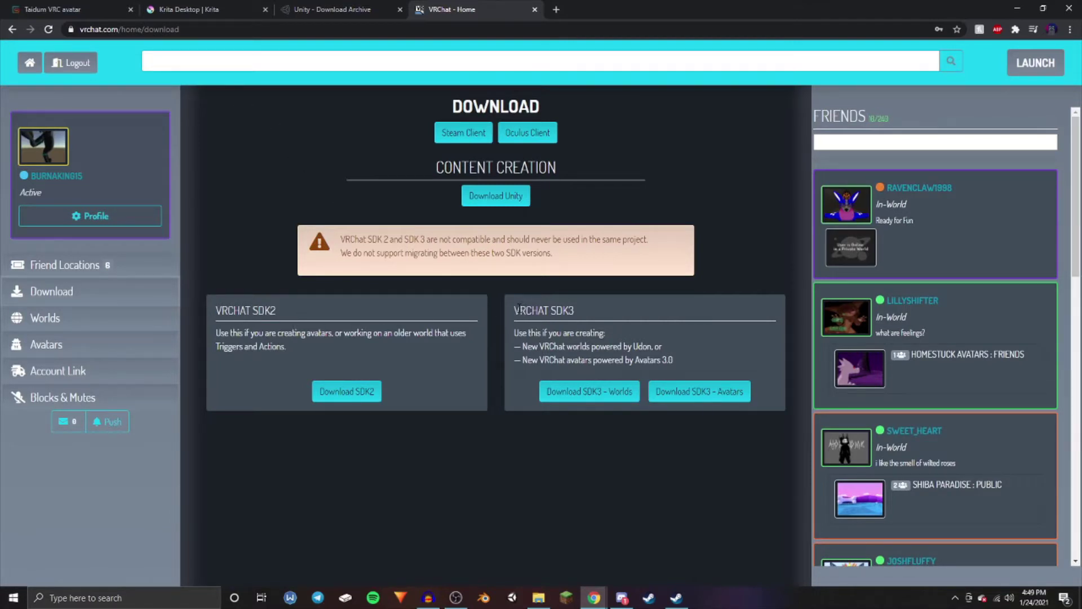
Highlight the VRCHAT SDK3 heading on the VRChat download page, then clear the highlight.
left_click_drag(519, 306, 591, 309)
left_click(588, 315)
left_click_drag(506, 314, 600, 323)
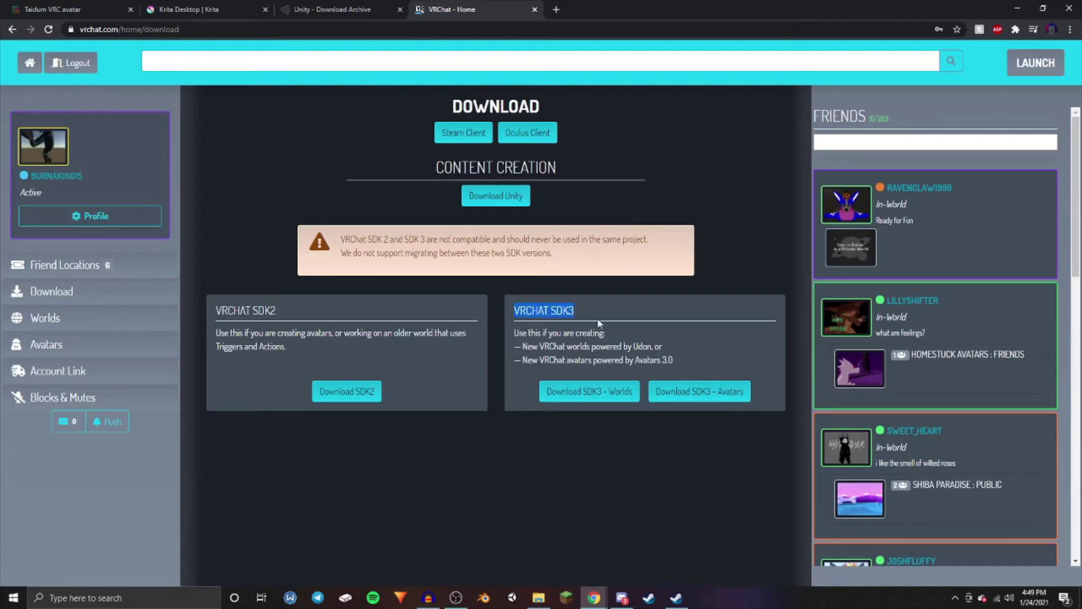
left_click(607, 318)
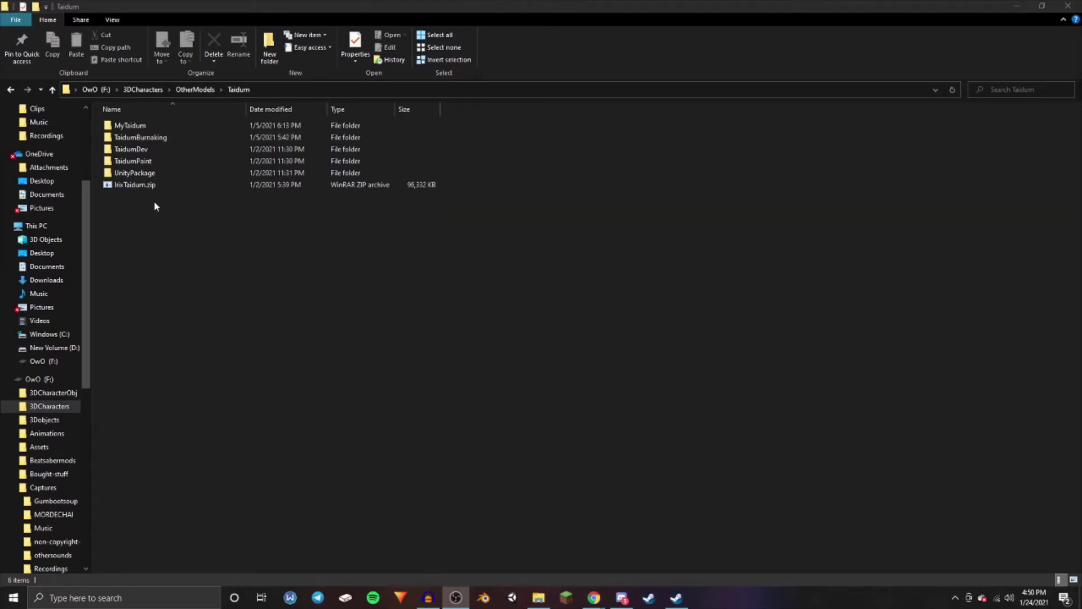
Open TextureImage.kra from the TaidumPaint › Krita folder in Krita.
double_click(161, 166)
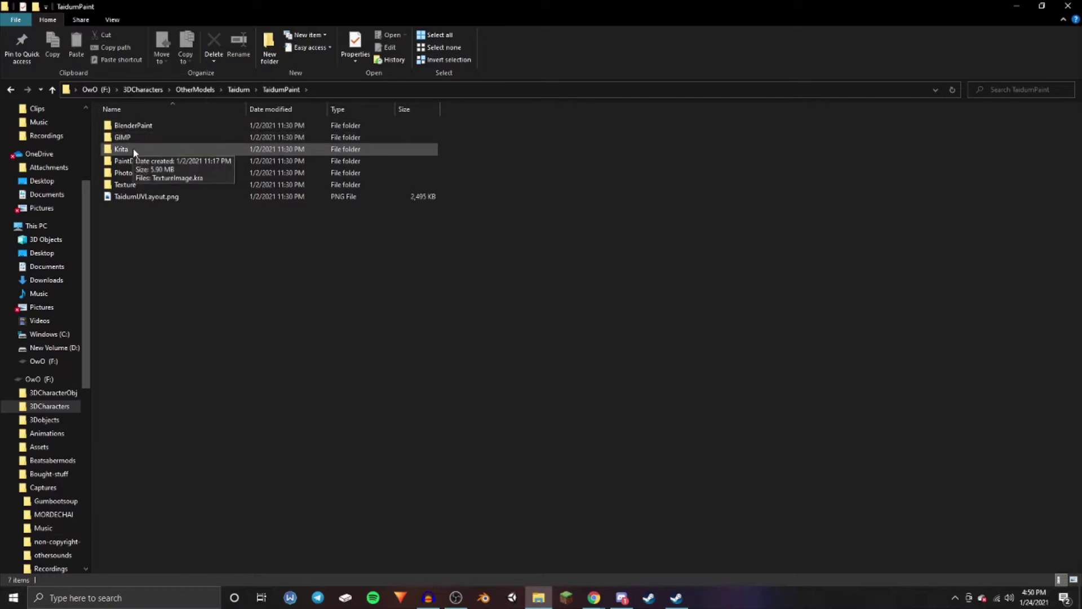
double_click(133, 148)
left_click(138, 158)
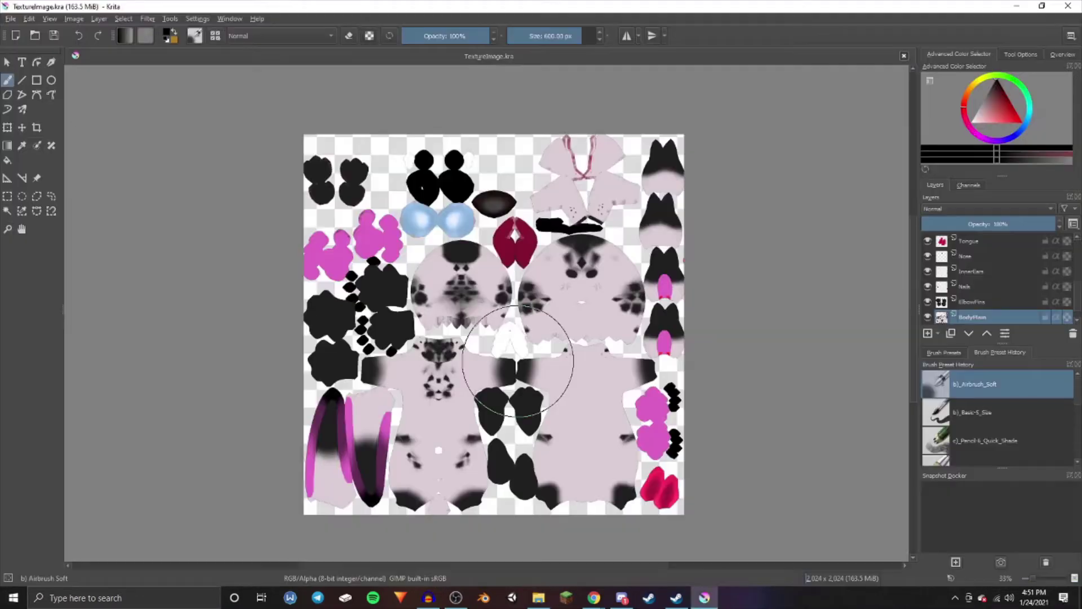
scroll(516, 361, "up", 2)
scroll(516, 361, "down", 2)
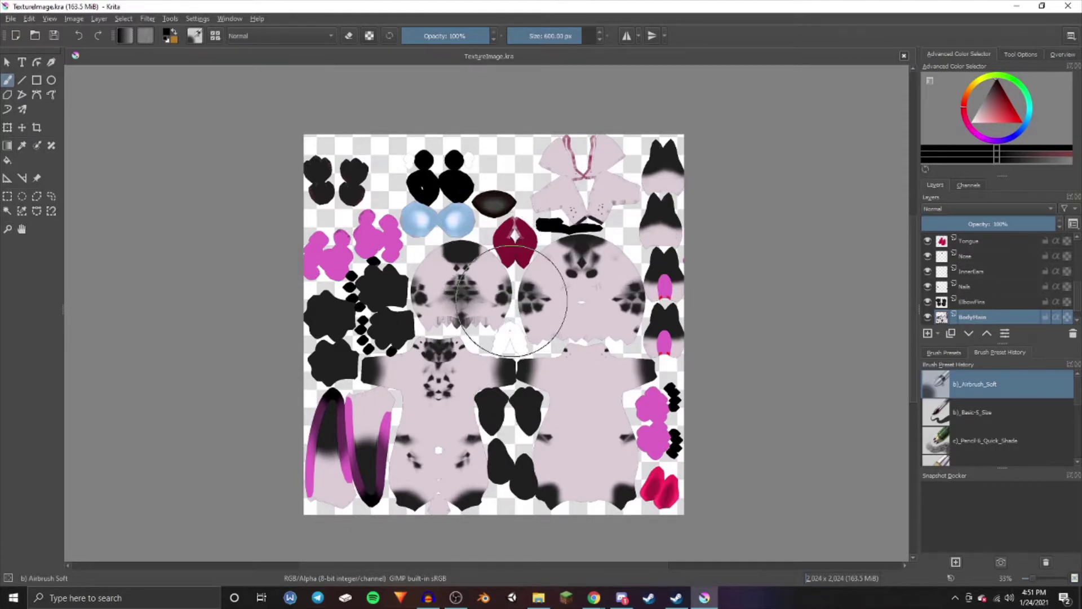
Zoom and pan the Krita canvas to look over the texture layout.
scroll(971, 280, "down", 1)
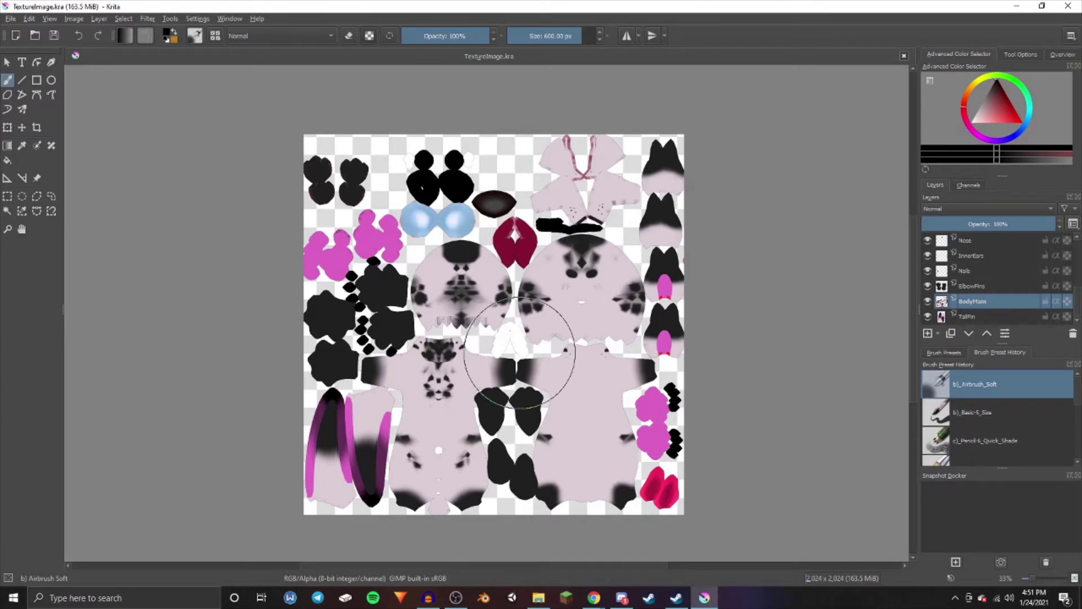
scroll(602, 357, "up", 1)
scroll(602, 356, "down", 2)
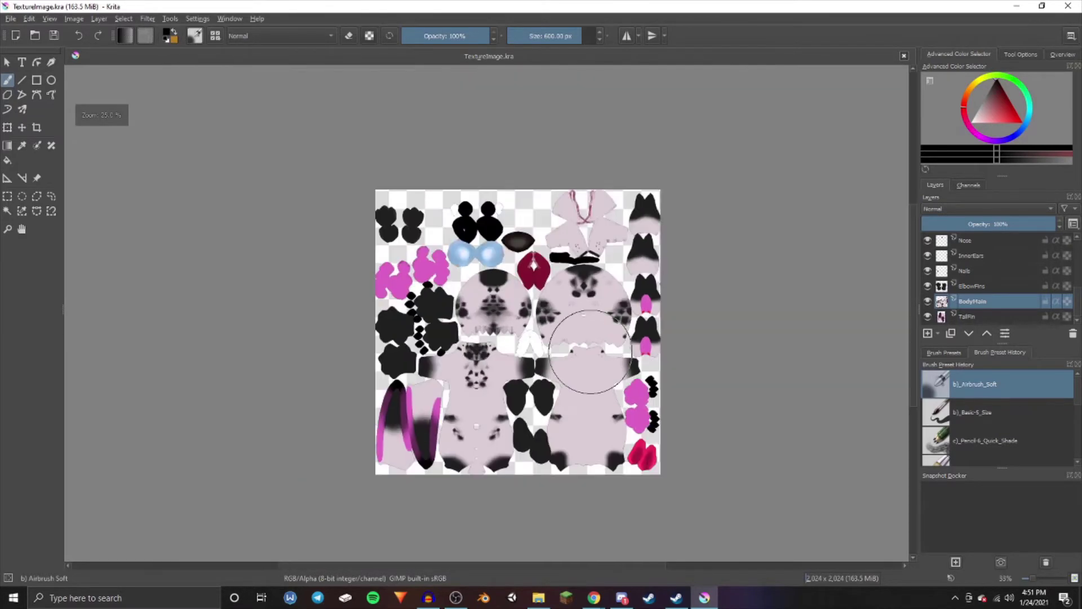
scroll(597, 356, "up", 2)
middle_click_drag(590, 352, 557, 320)
scroll(556, 319, "down", 1)
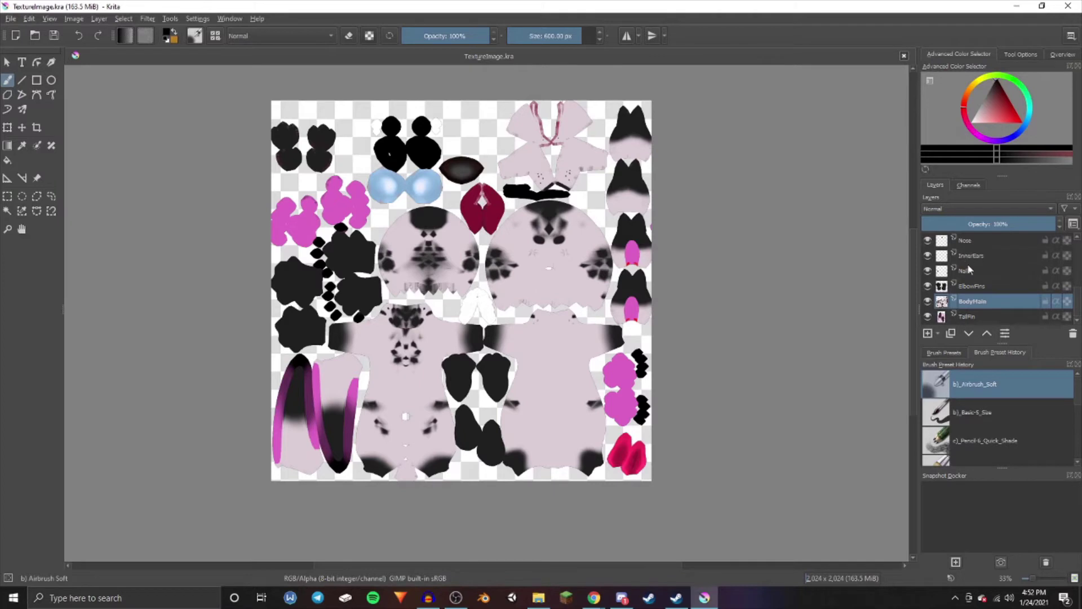
scroll(988, 278, "up", 3)
scroll(994, 292, "down", 1)
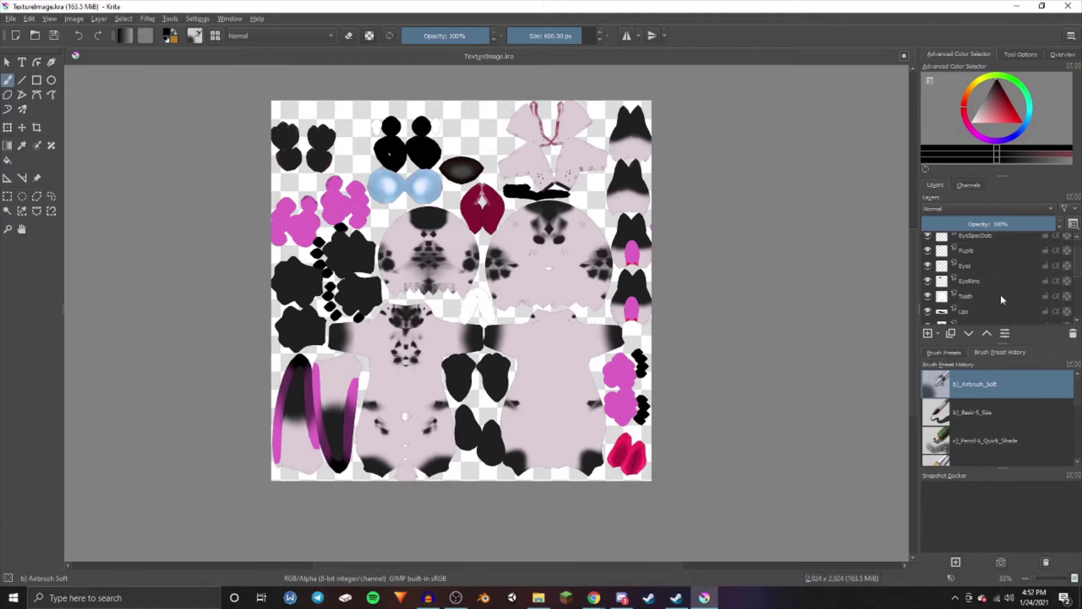
Enlarge the Layers docker and scroll through part layers like Lips, Tongue, ElbowFins and BodyMain.
left_click_drag(1002, 342, 1015, 416)
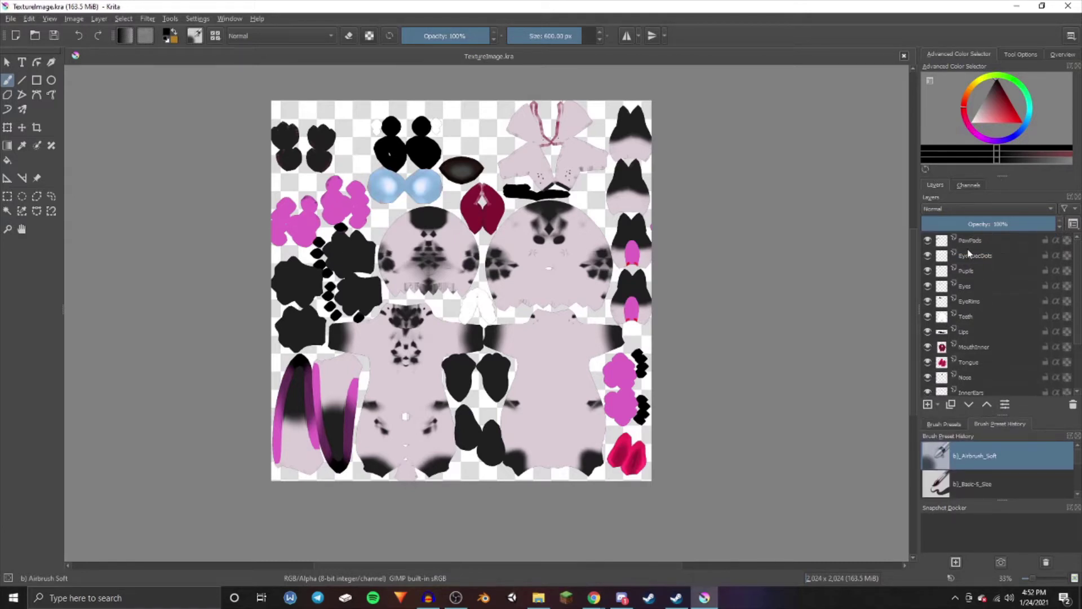
scroll(1007, 353, "down", 2)
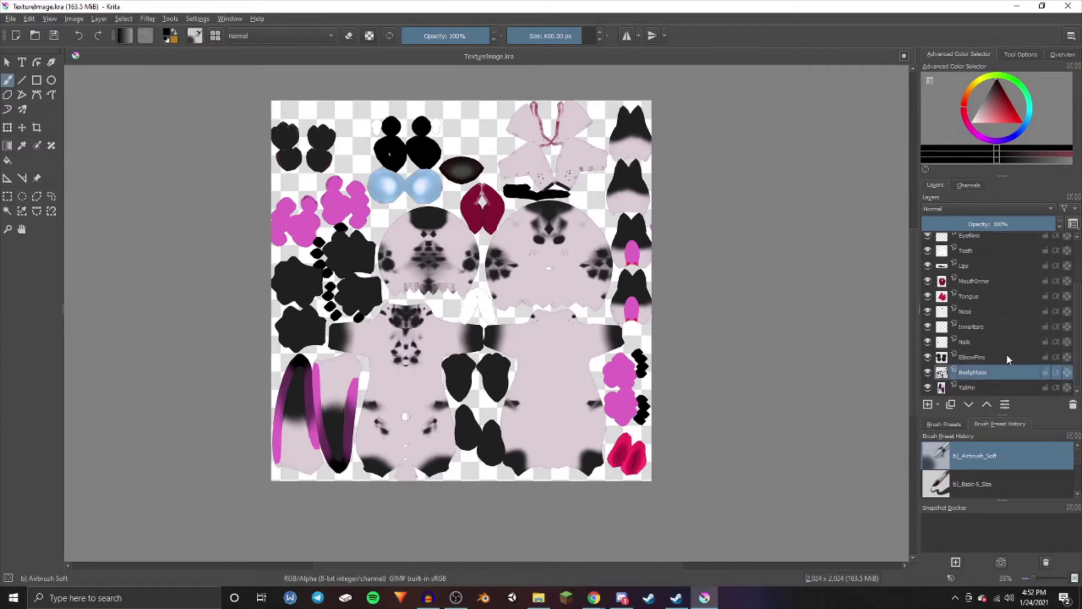
mouse_move(1008, 359)
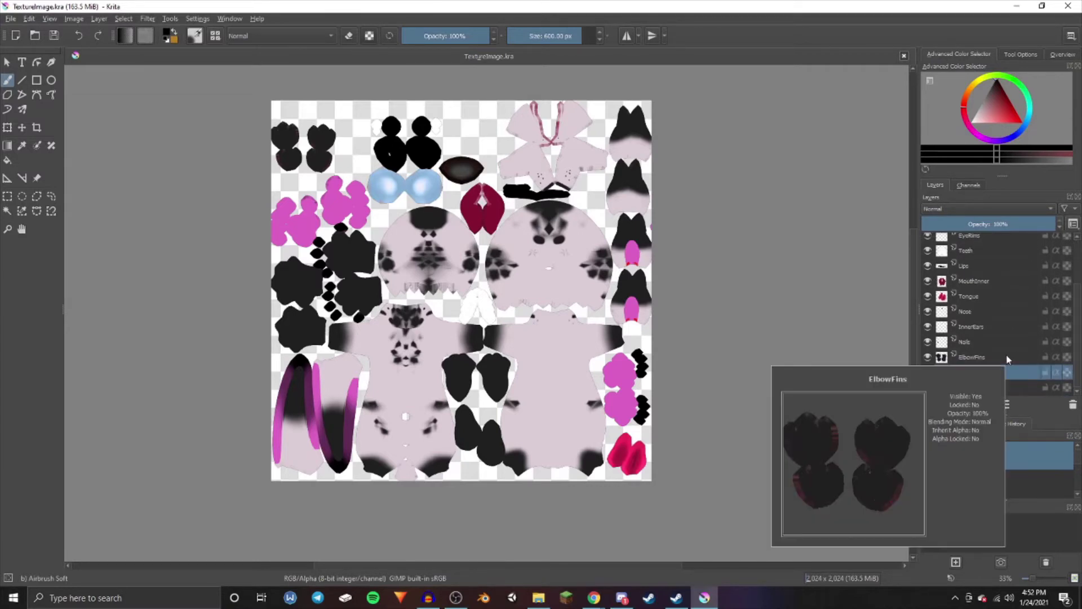
scroll(982, 345, "up", 2)
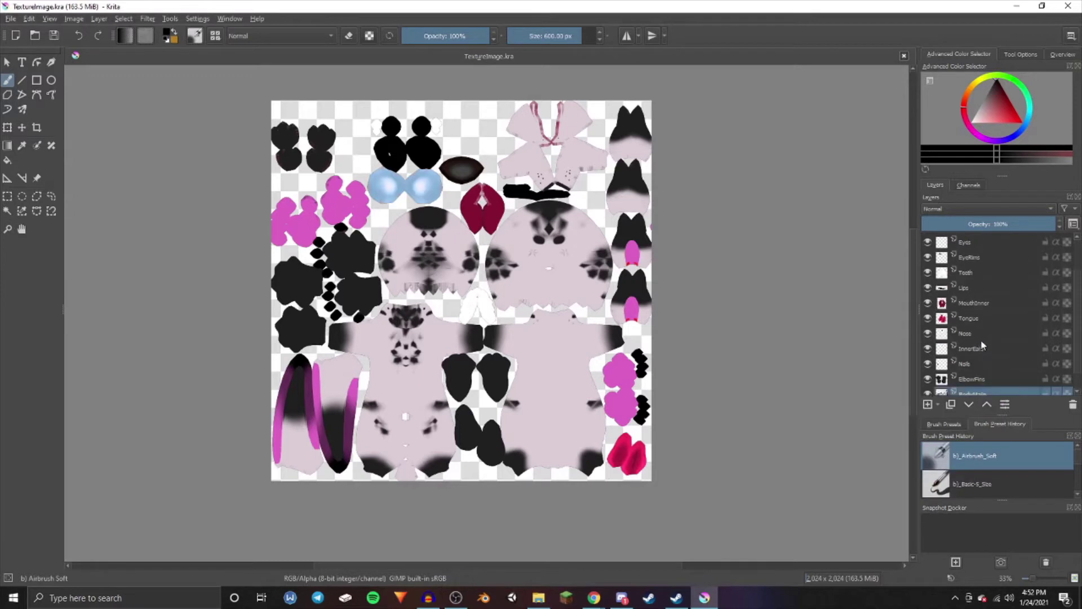
mouse_move(976, 303)
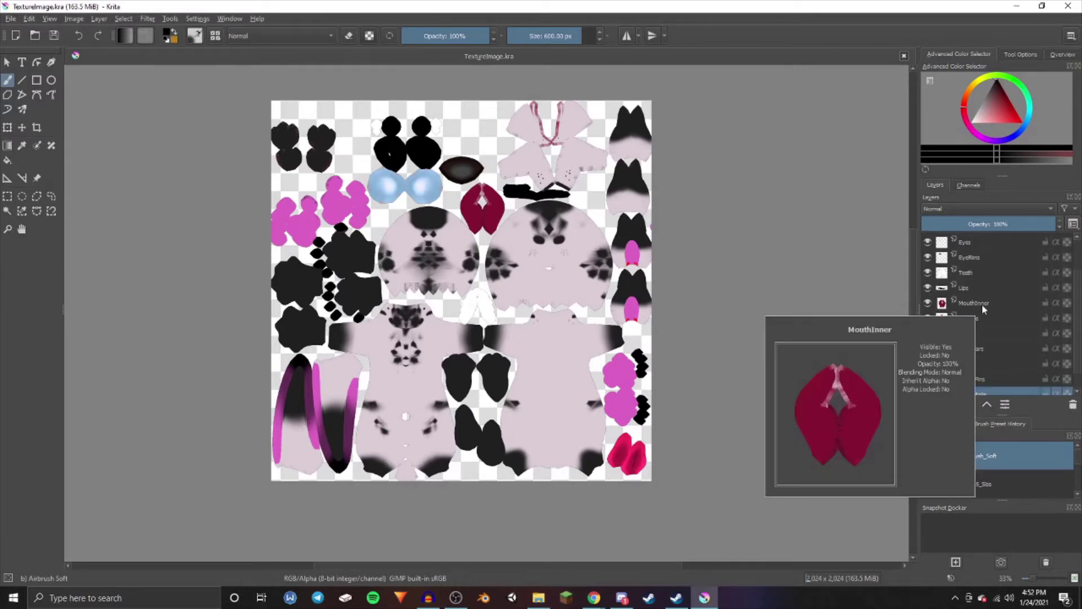
scroll(982, 303, "down", 1)
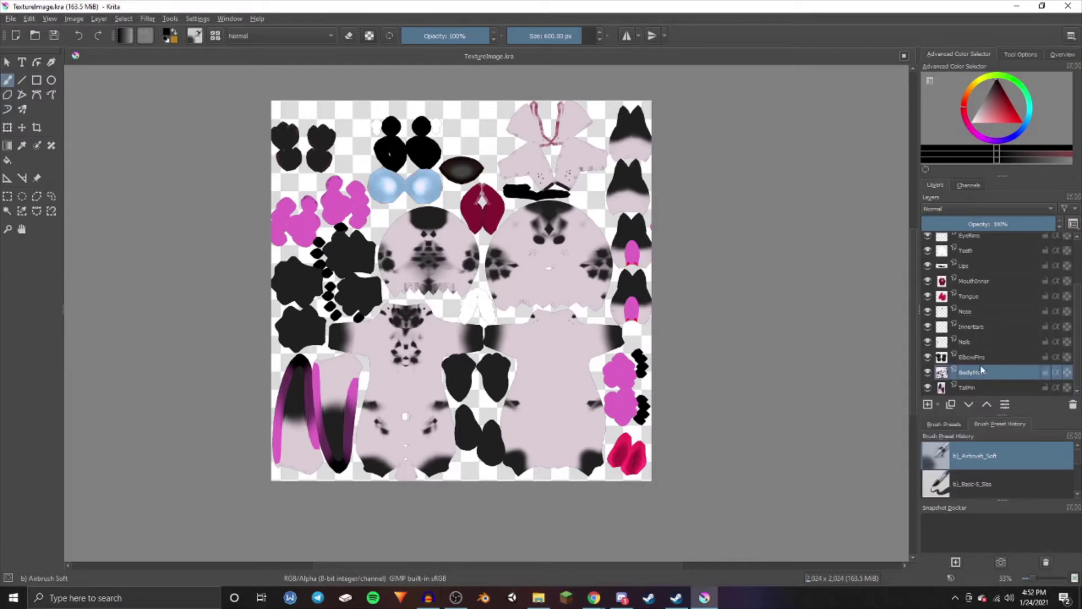
Toggle the BodyMain, ElbowFins and Nails layers on and off to see which areas they hold.
left_click(927, 372)
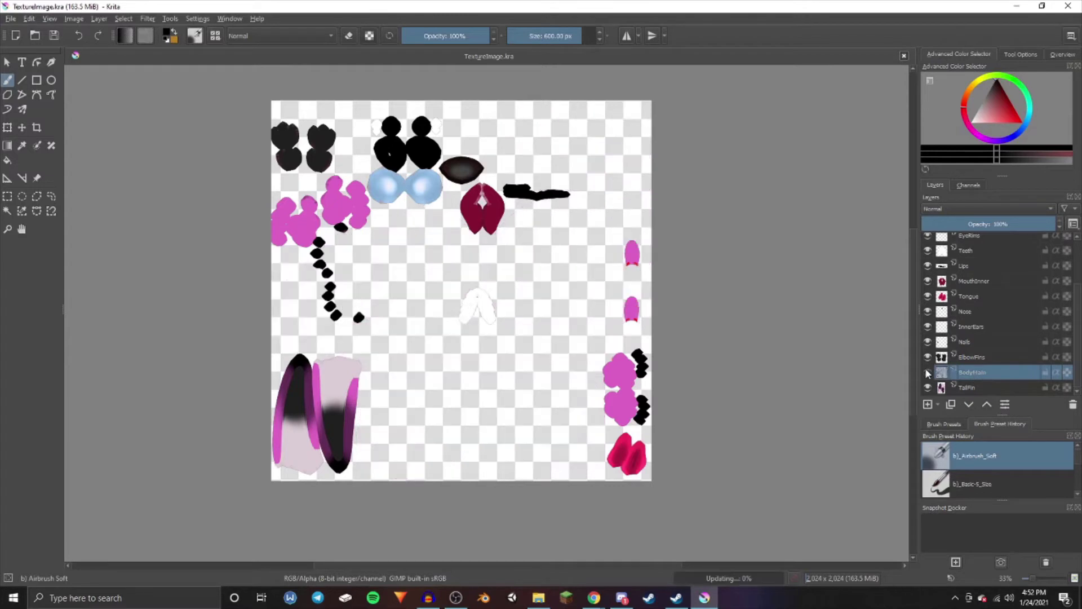
left_click(928, 372)
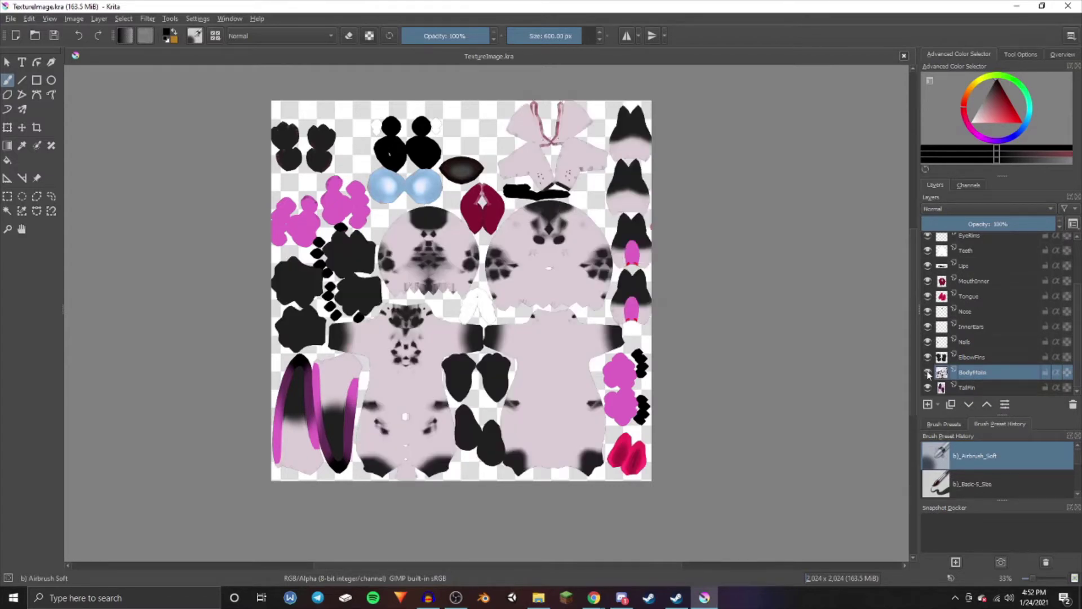
left_click(929, 372)
left_click(929, 373)
left_click(928, 357)
left_click(928, 358)
left_click(927, 342)
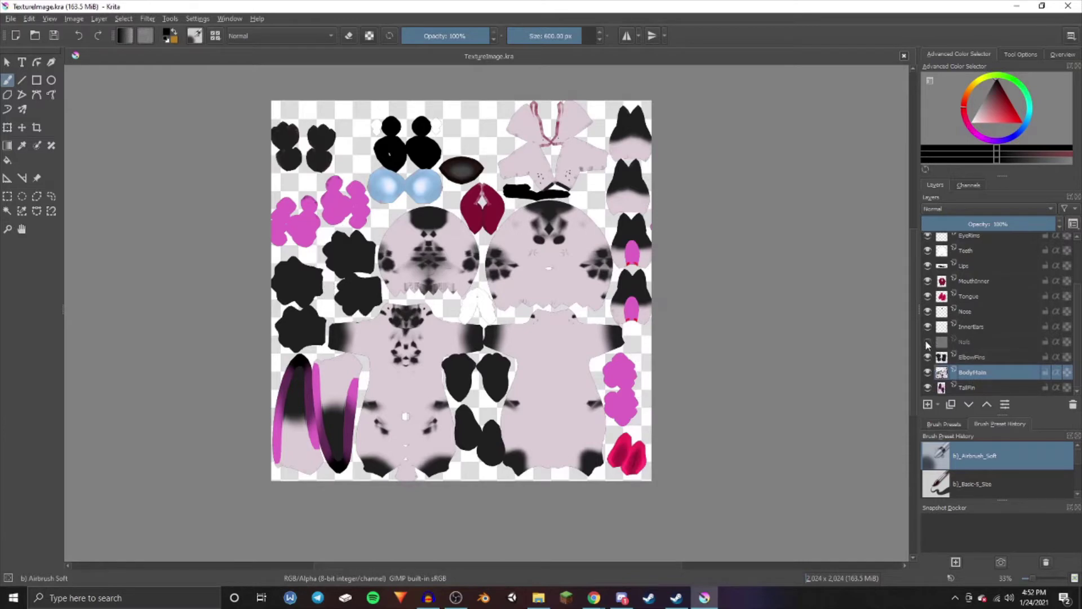
left_click(928, 342)
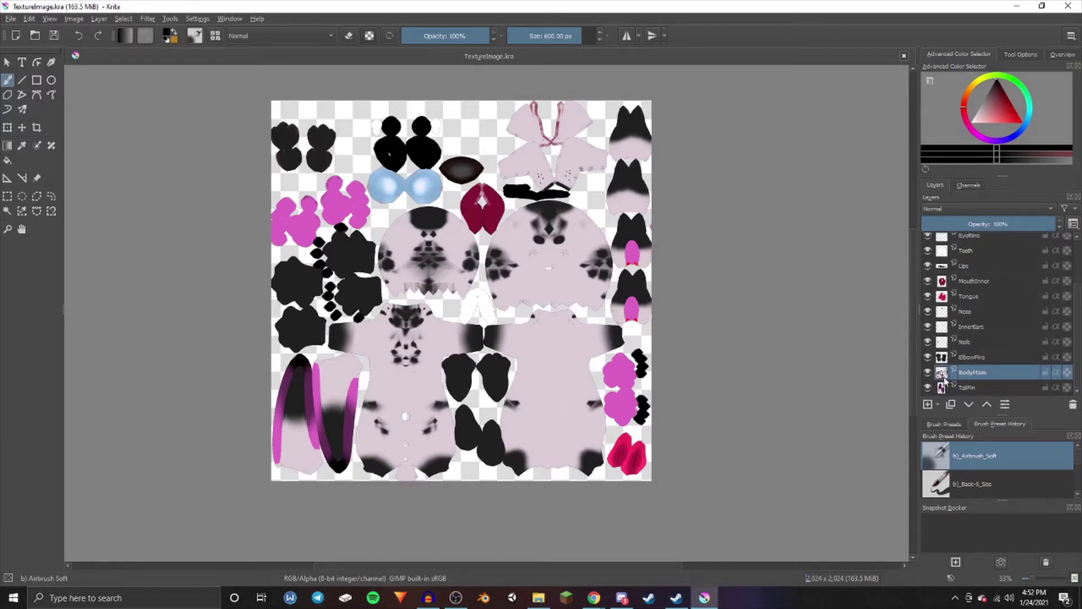
left_click(927, 372)
left_click(928, 372)
left_click(928, 372)
left_click(927, 372)
left_click(928, 372)
left_click(928, 373)
left_click(928, 372)
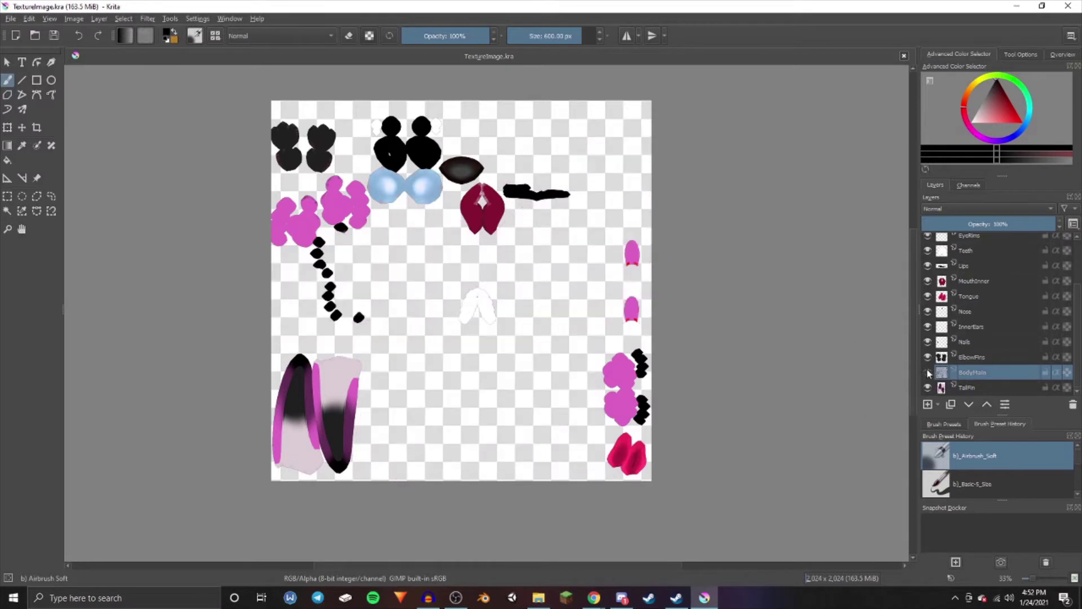
left_click(928, 372)
Check the BodyMain and TailFin layers by toggling them, then select the Fill tool.
scroll(998, 337, "up", 2)
scroll(998, 336, "down", 2)
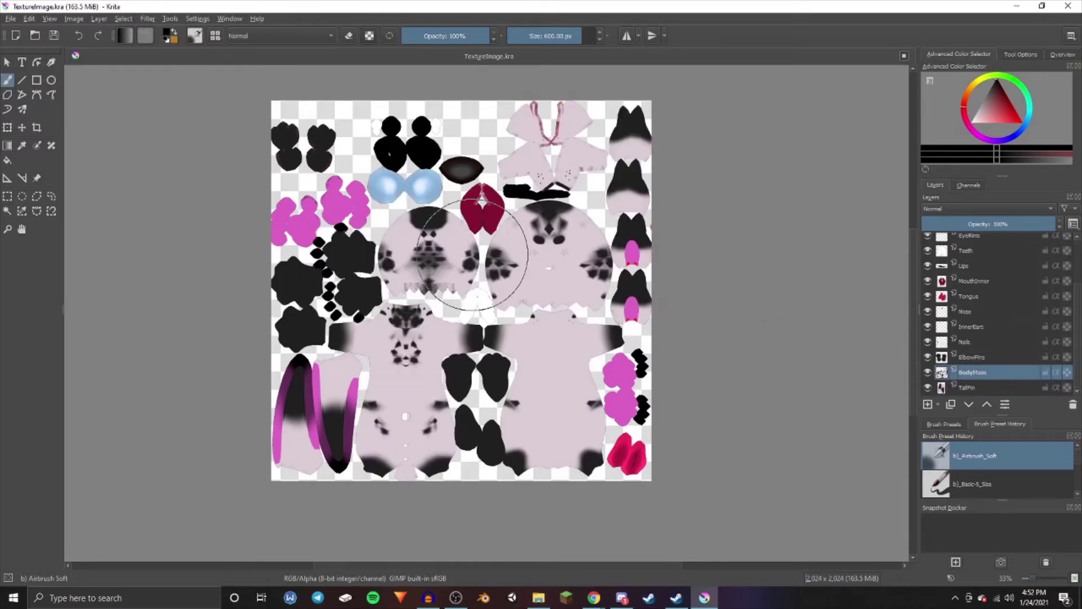
middle_click_drag(487, 292, 459, 290)
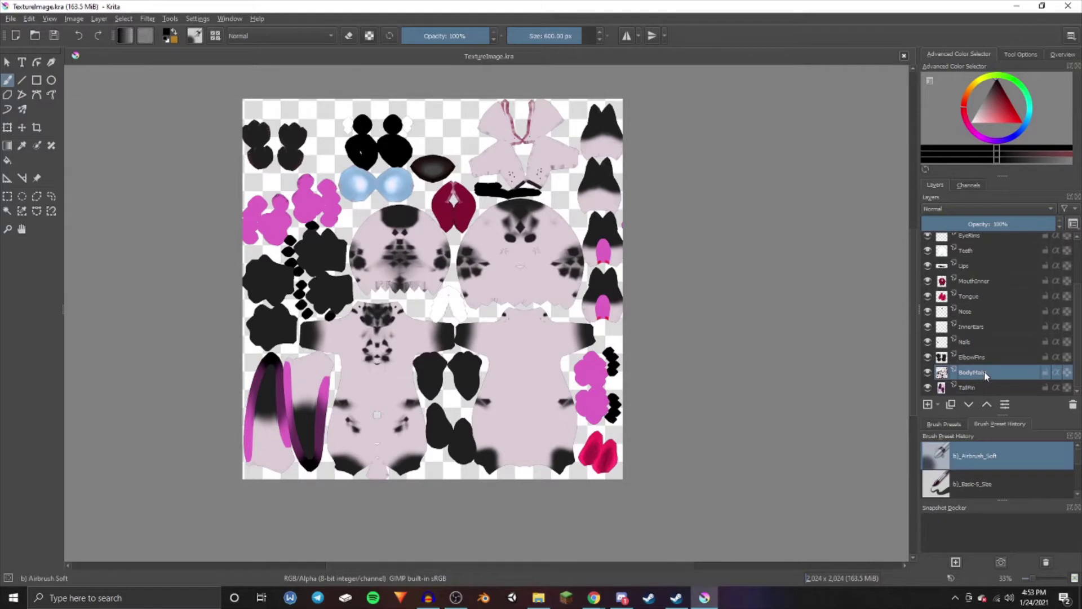
left_click(928, 372)
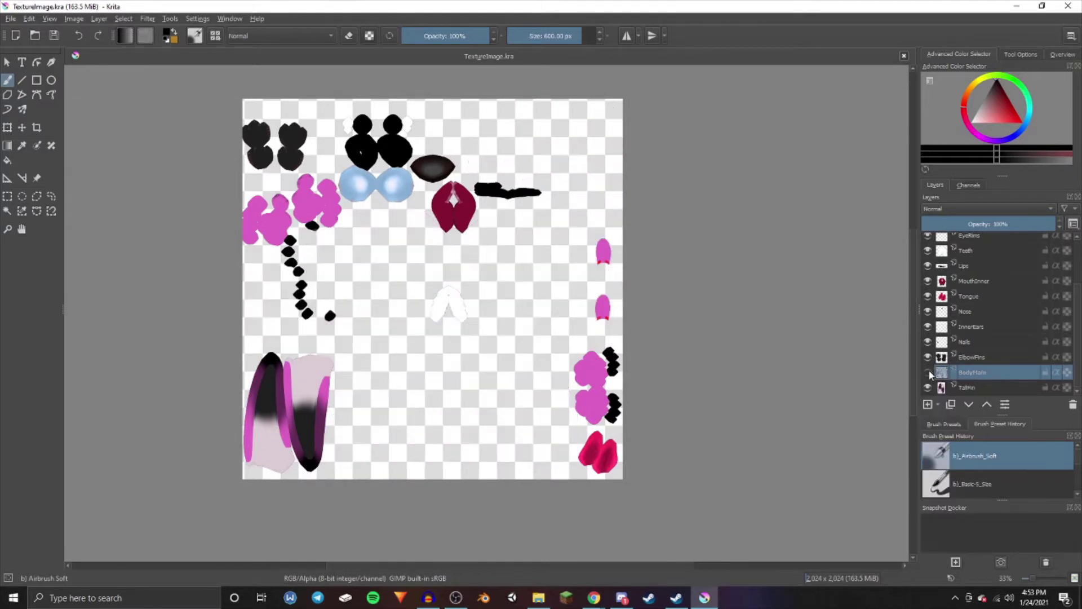
left_click(928, 372)
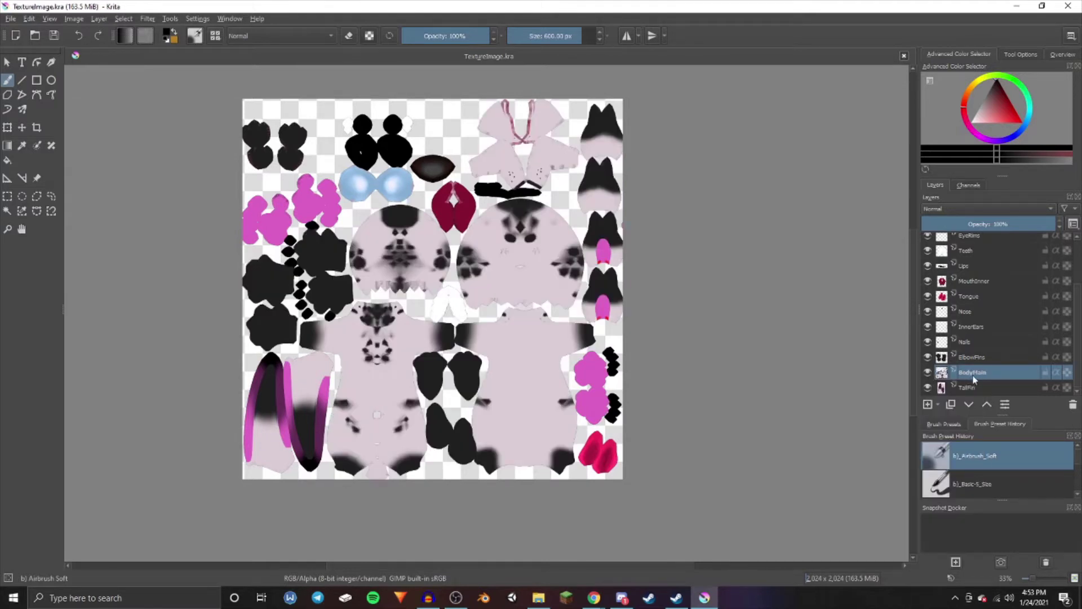
left_click(928, 387)
left_click(928, 388)
left_click(928, 387)
left_click(928, 387)
scroll(502, 362, "up", 1)
scroll(527, 338, "down", 1)
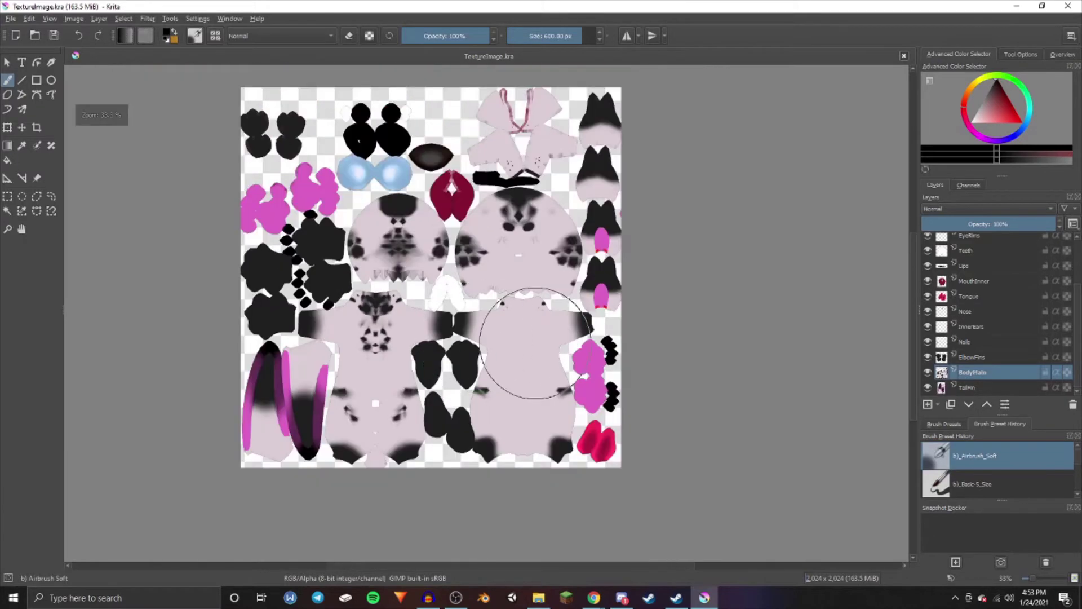
left_click(8, 160)
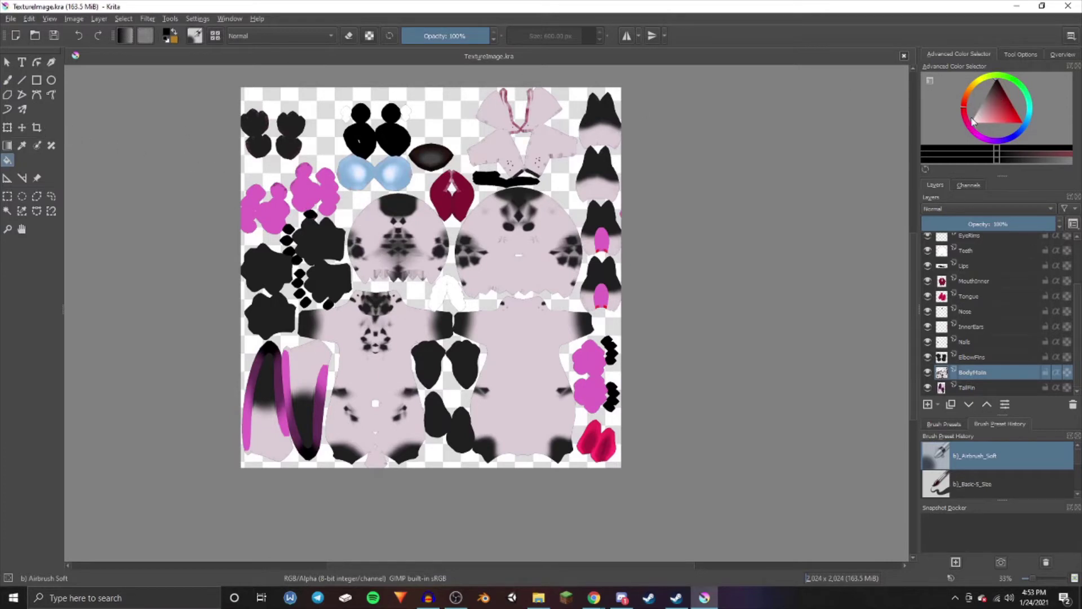
Bucket-fill the BodyMain body and both head shapes blue, then select the TailFin layer.
left_click_drag(1013, 143, 1020, 141)
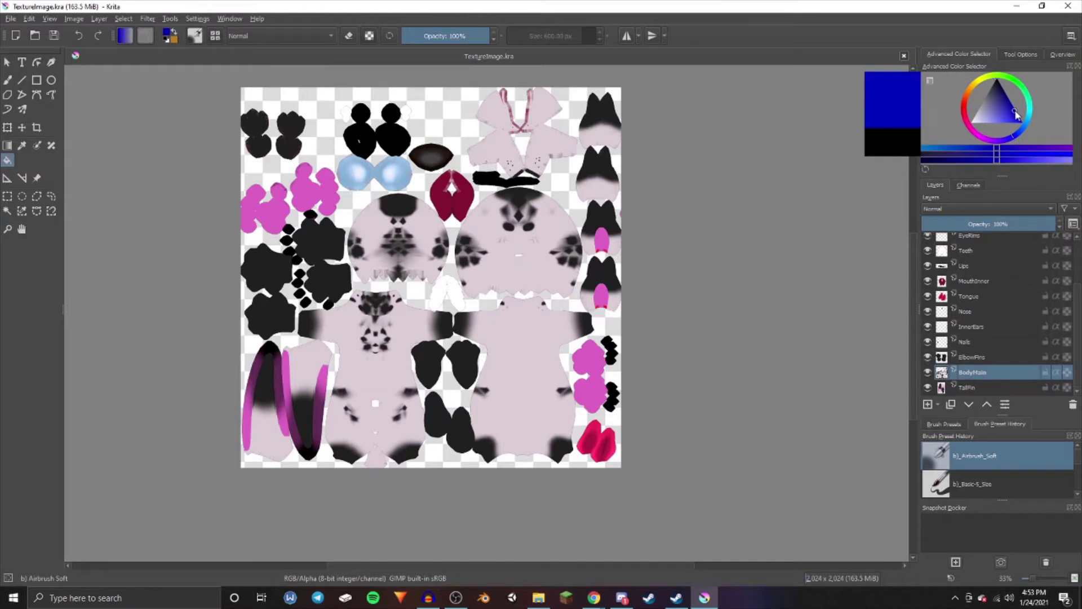
left_click(1015, 111)
left_click(533, 327)
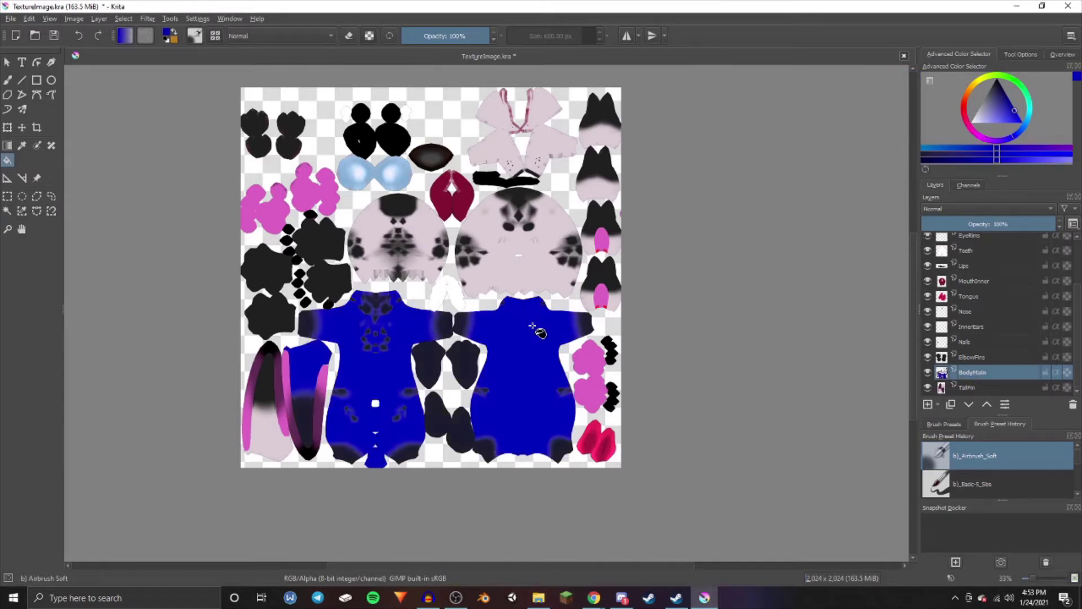
left_click(514, 272)
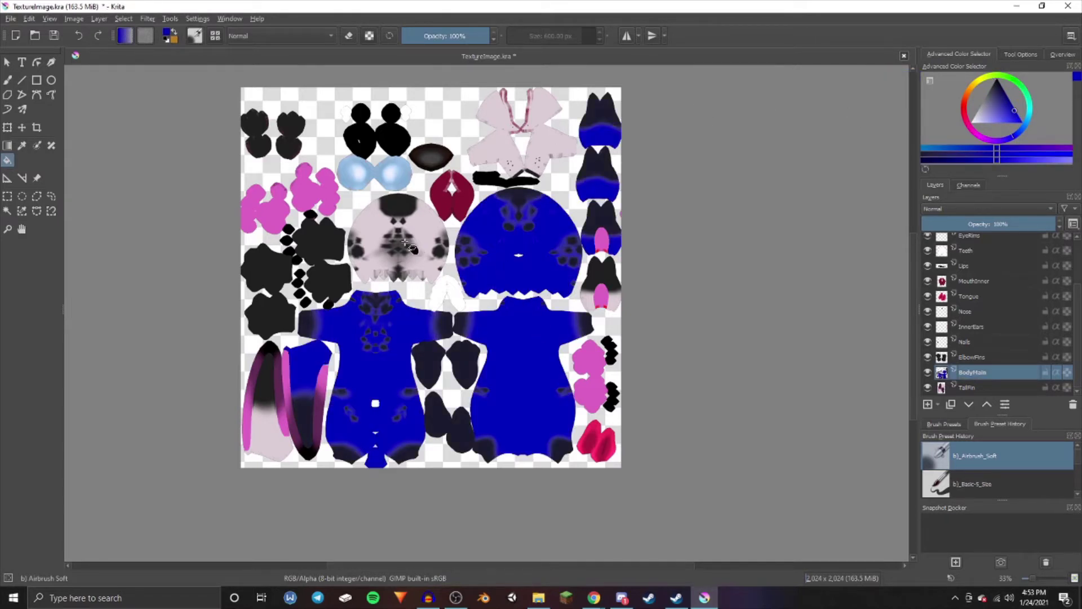
left_click(421, 221)
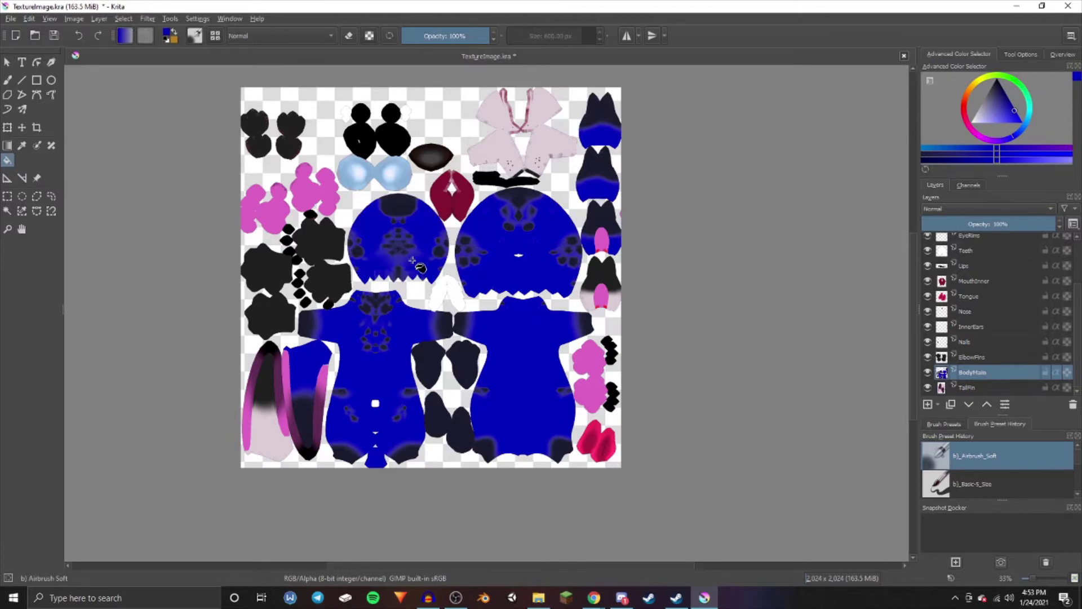
scroll(417, 262, "up", 2, "ctrl")
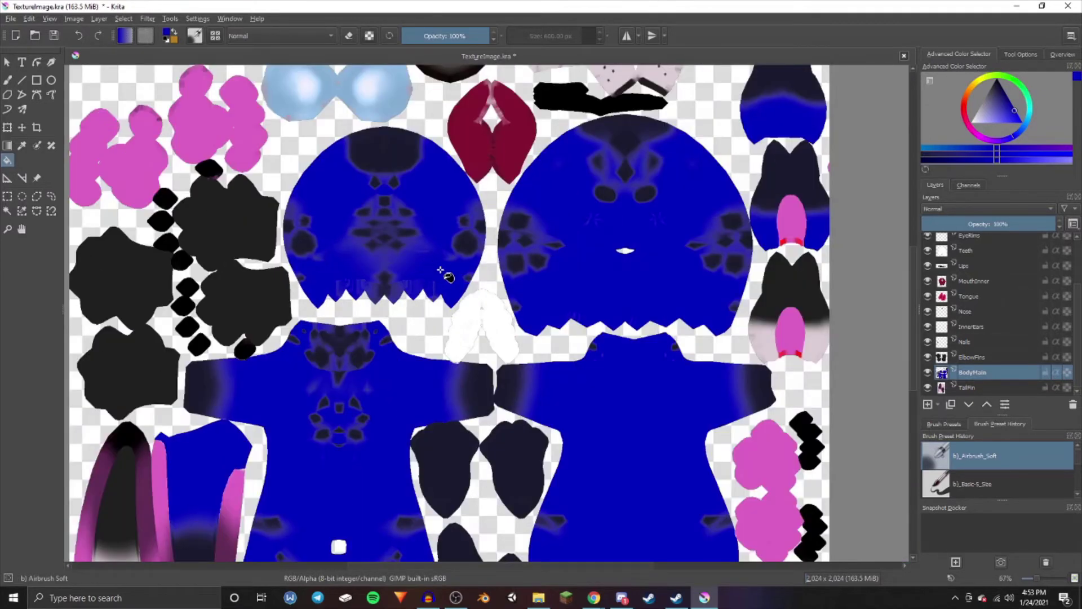
scroll(440, 271, "down", 1, "ctrl")
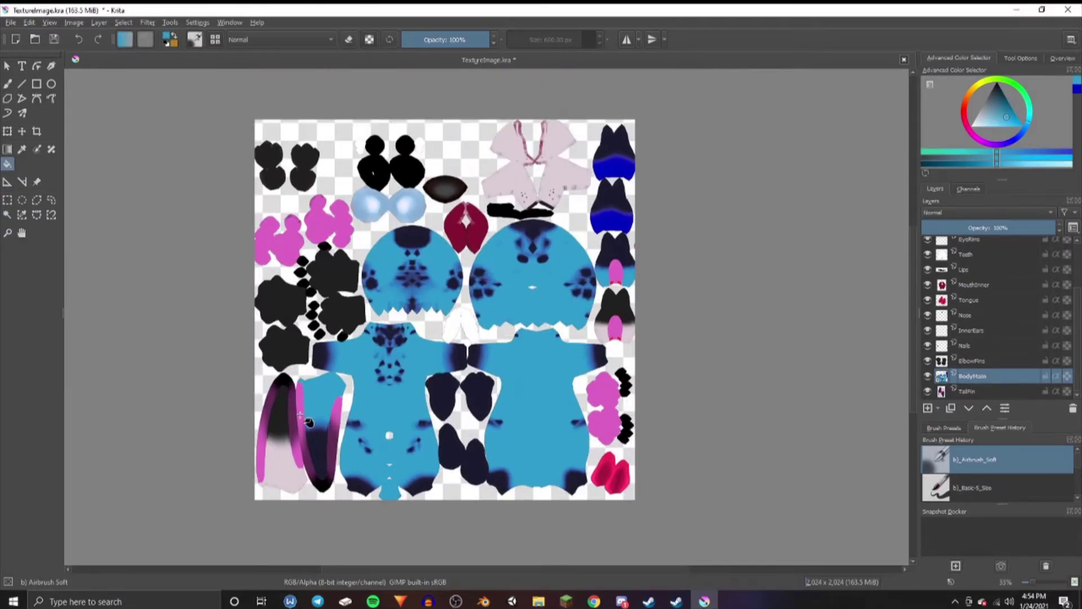
scroll(309, 418, "up", 2, "ctrl")
scroll(309, 418, "down", 1, "ctrl")
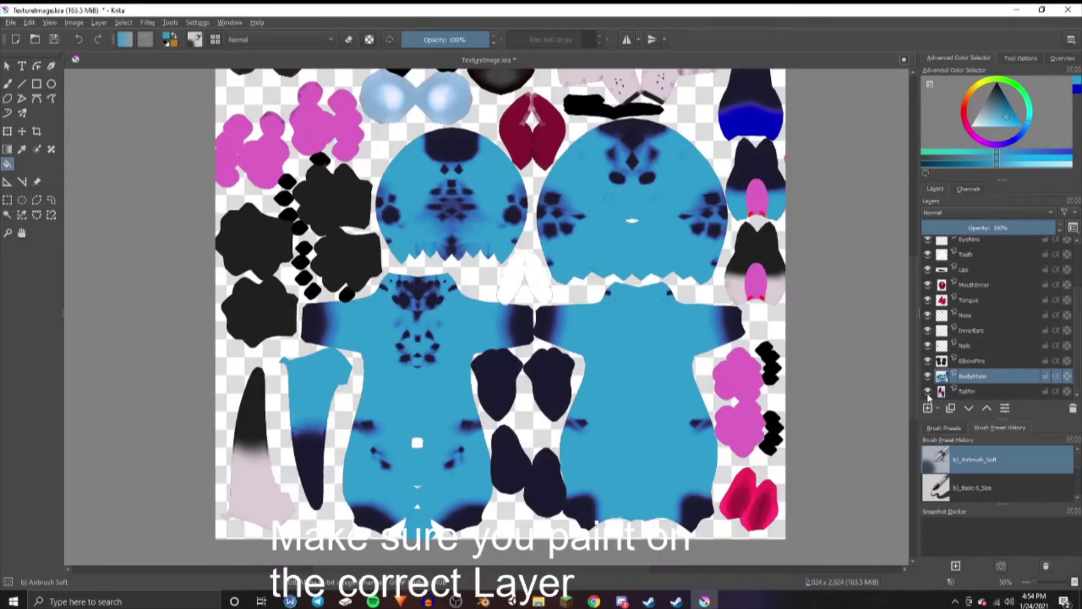
left_click(970, 391)
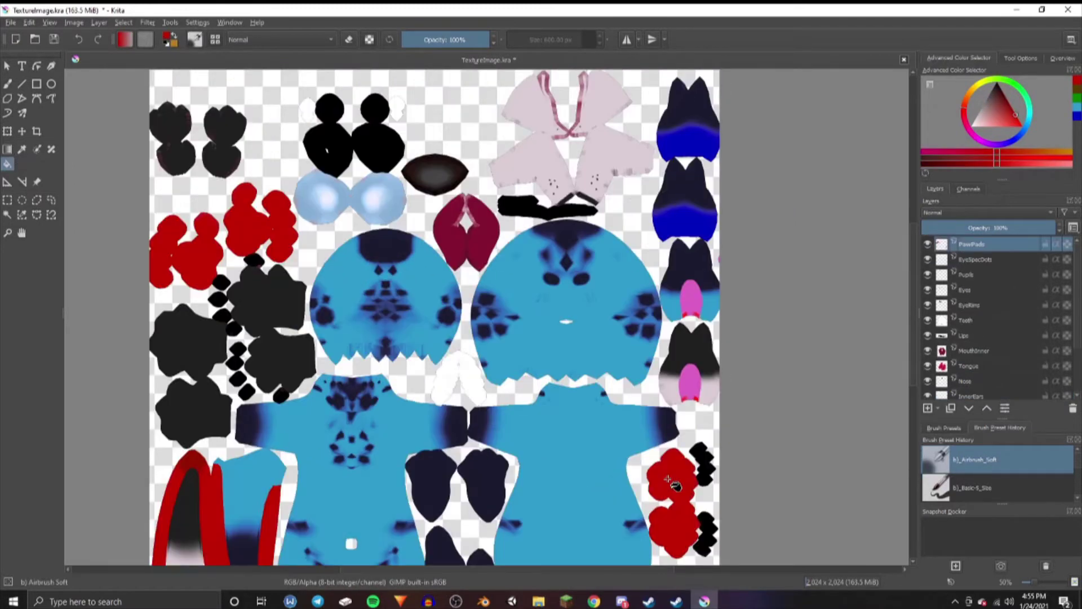
Fill the paw pads red, undo the accidental full-canvas fill, and select the InnerEars layer.
left_click(470, 347)
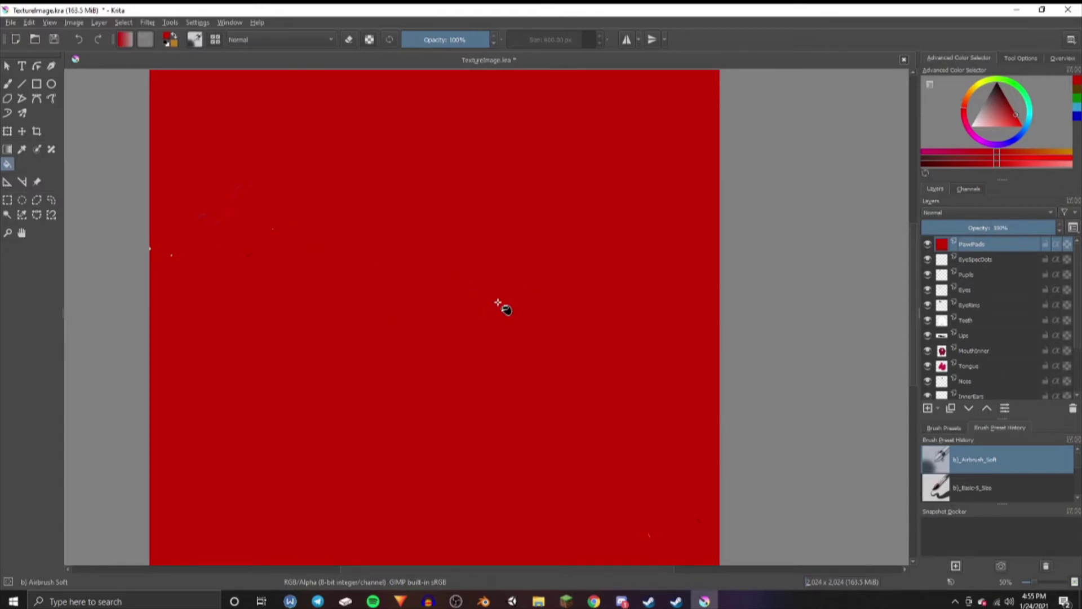
key("ctrl+z")
scroll(498, 301, "down", 1)
scroll(389, 145, "down", 2)
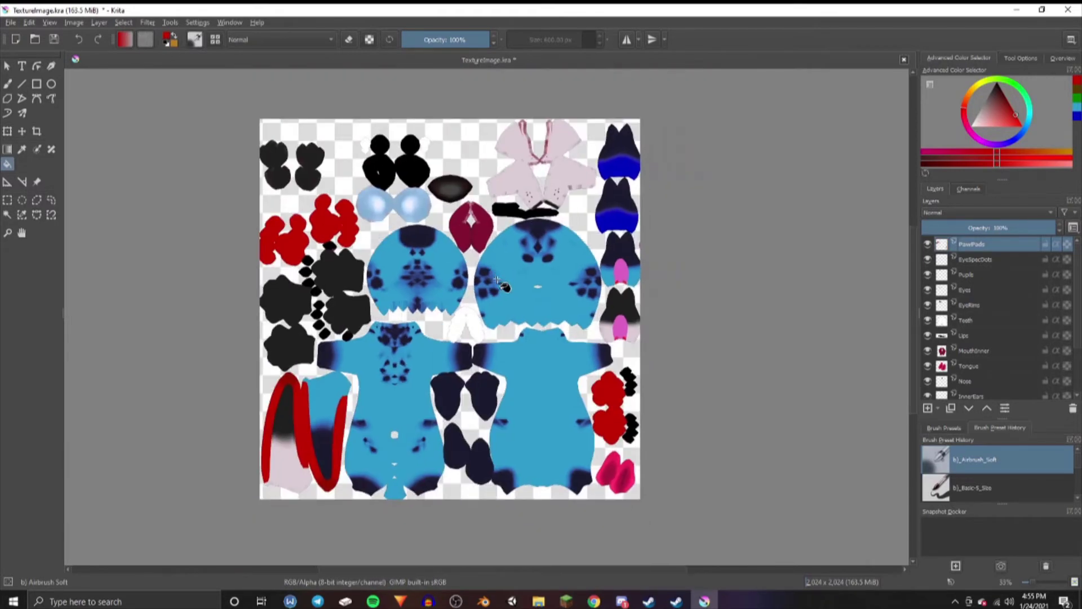
left_click(389, 146)
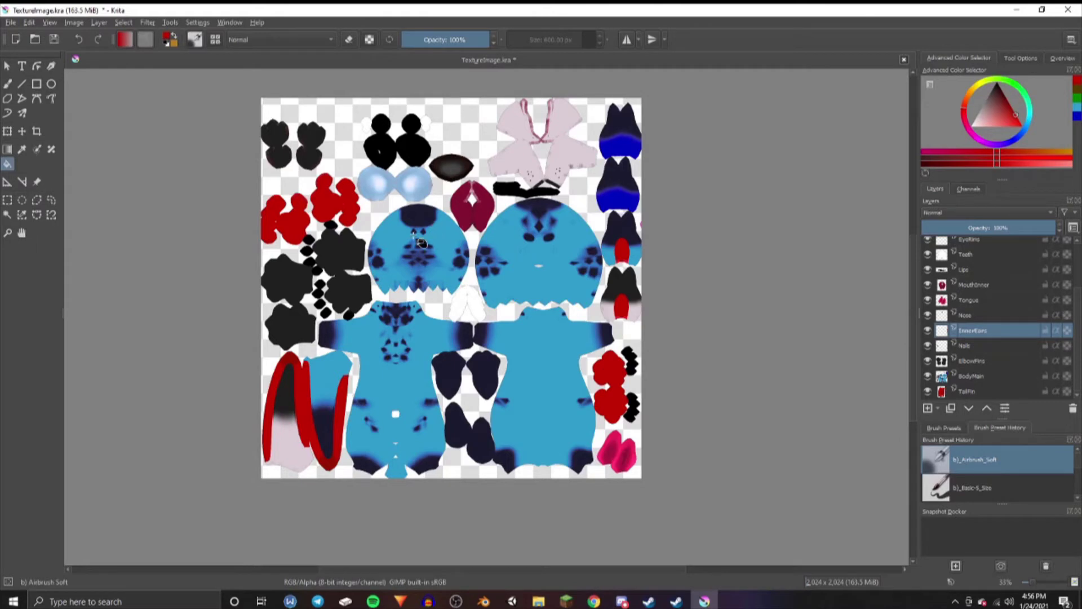
Save the recoloured texture as TextureImage.kra.
left_click(9, 22)
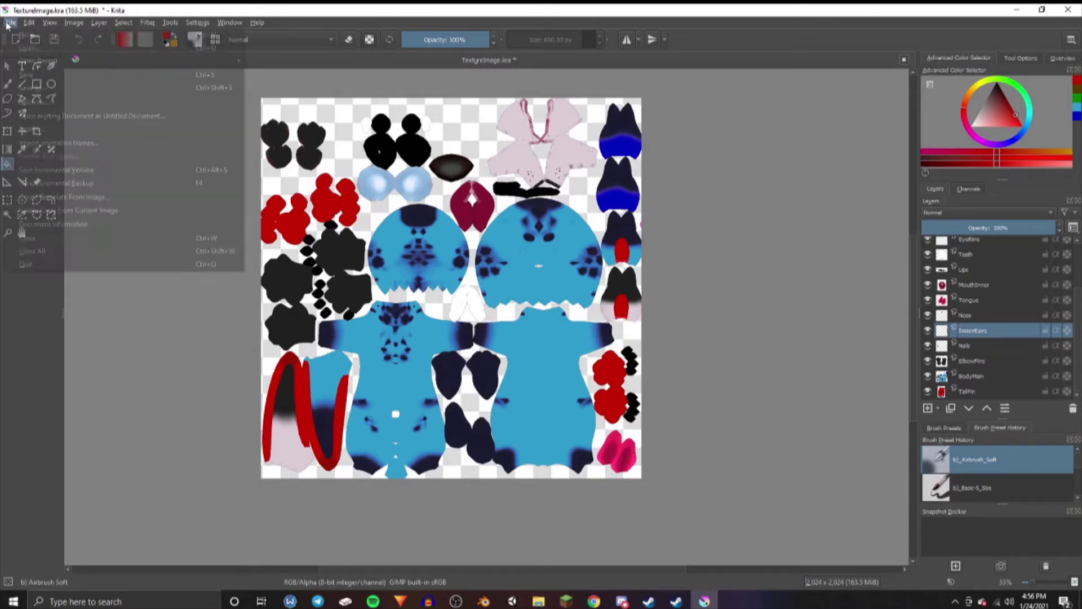
left_click(59, 88)
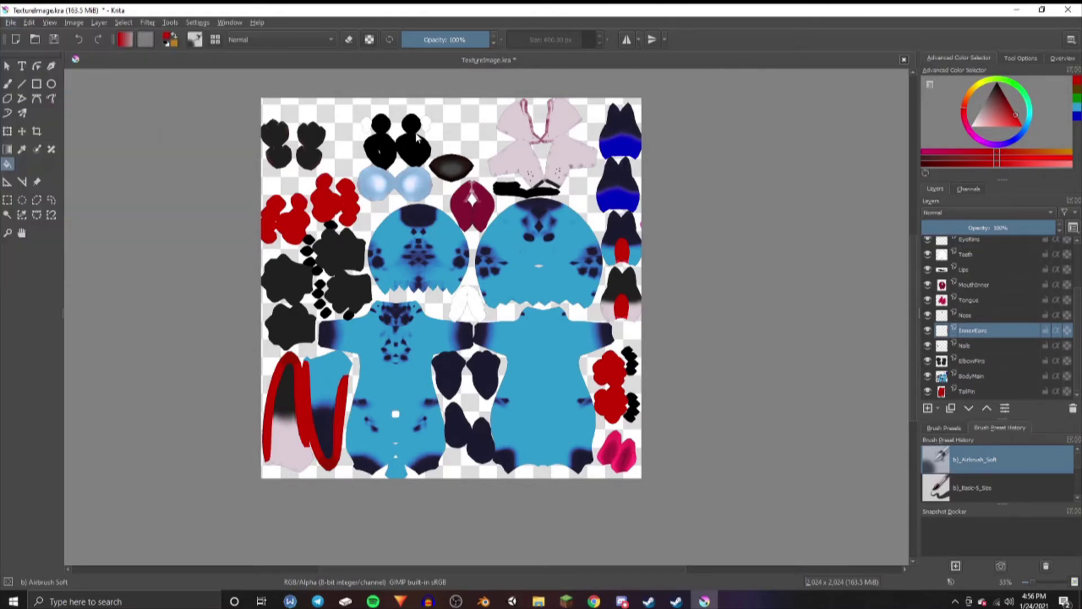
left_click(445, 303)
Export the texture as TextureImage.png, accepting the default PNG options.
left_click(9, 22)
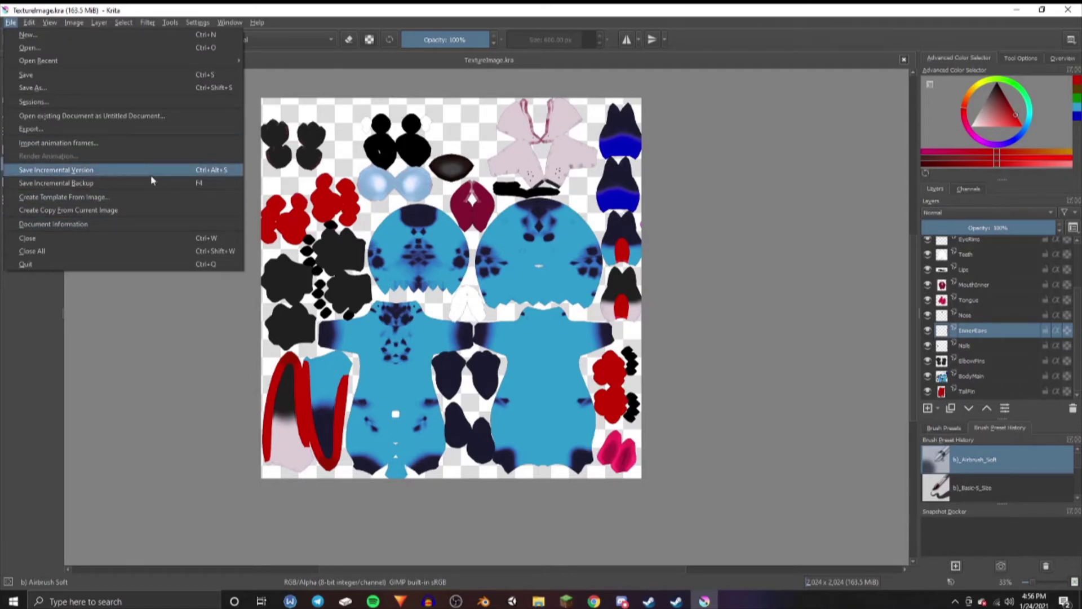
left_click(38, 88)
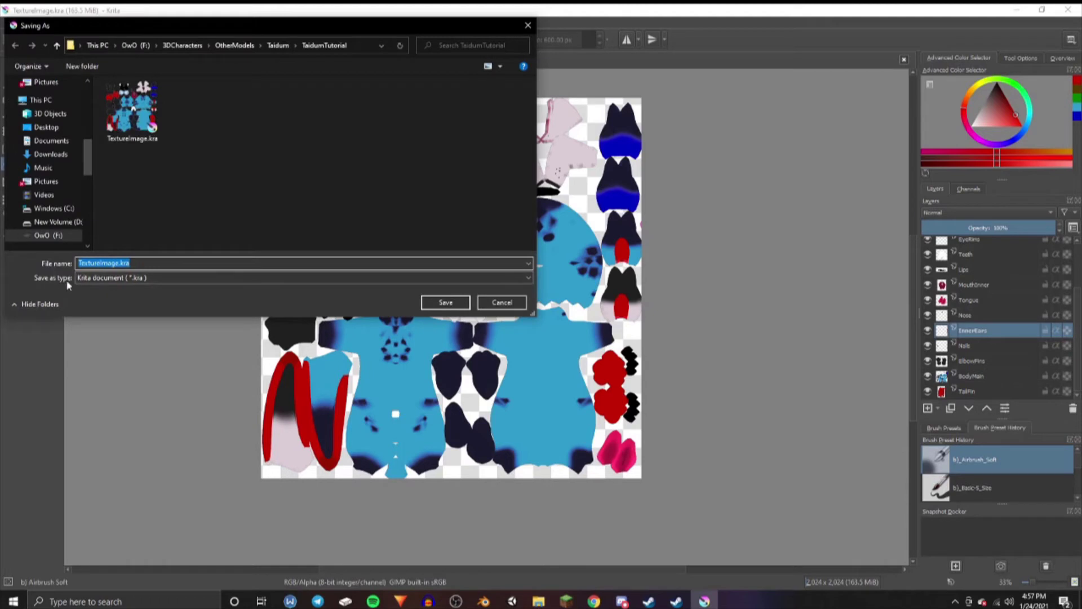
left_click(79, 278)
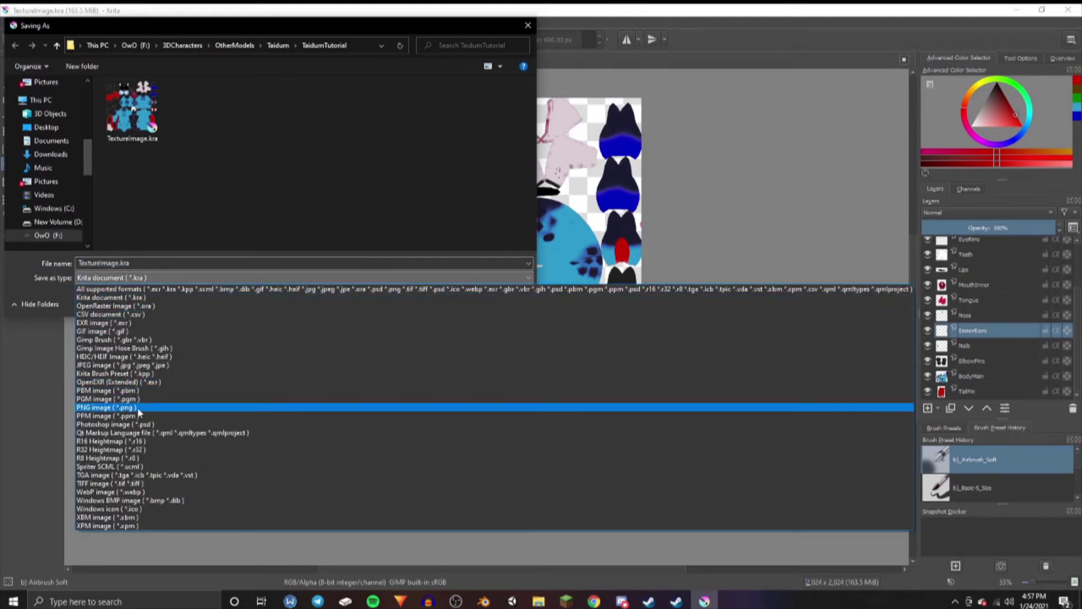
left_click(107, 407)
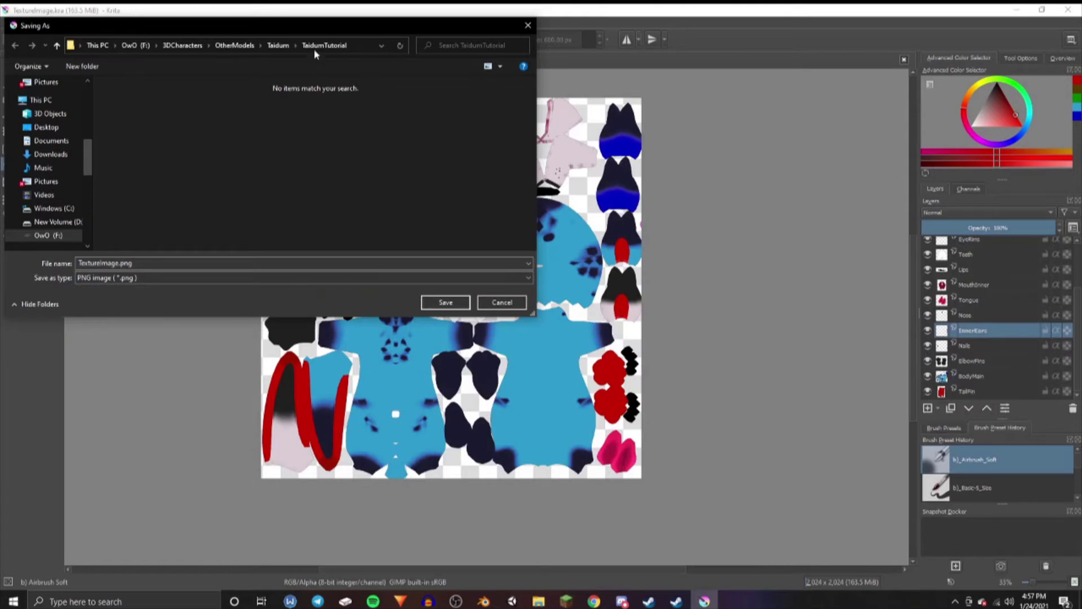
left_click(446, 303)
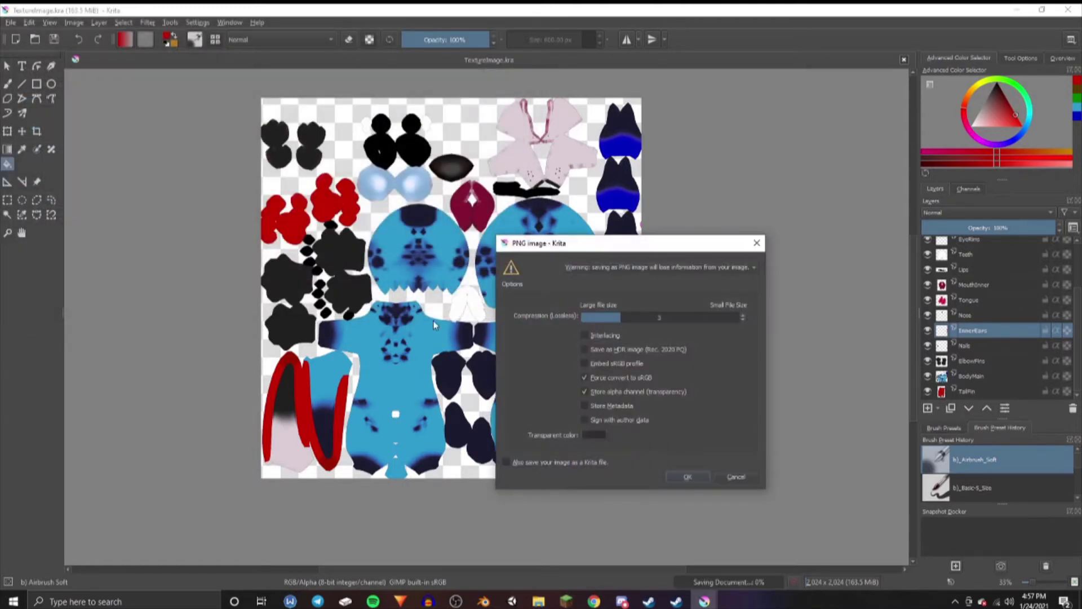
left_click(685, 477)
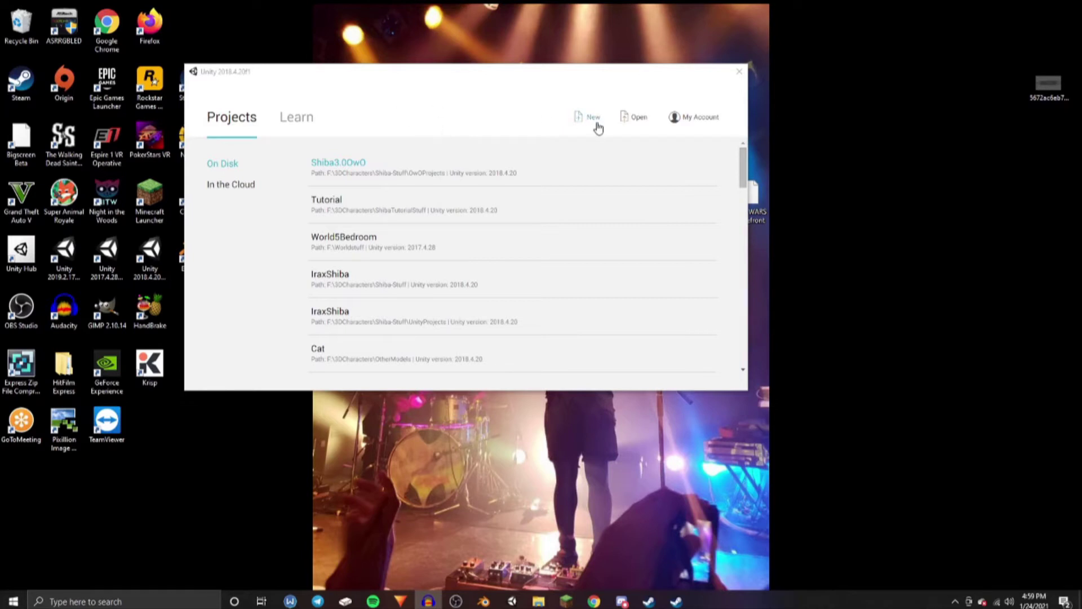
Create a new 3D project named ShibaTutorial in the 3DCharacters folder on drive F:.
left_click(597, 125)
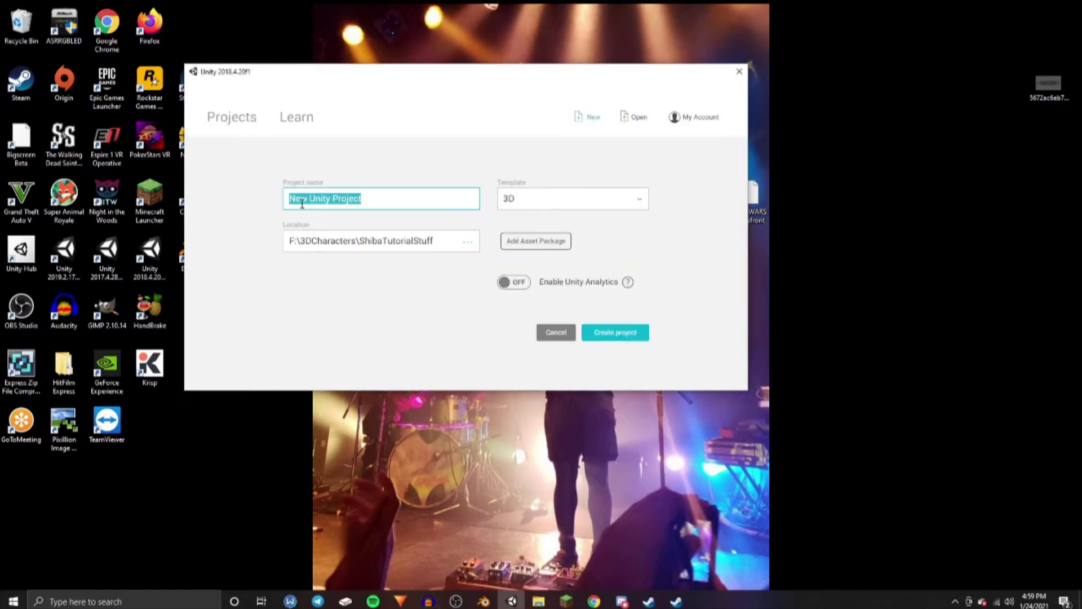
key("BackSpace")
type("ShibaTutorial")
left_click(468, 241)
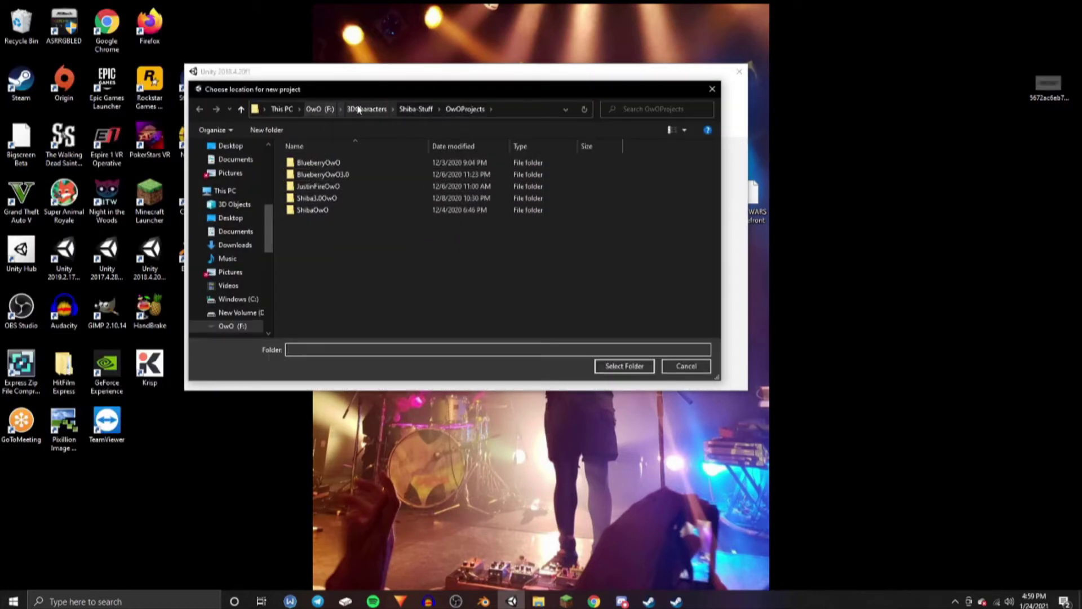
left_click(327, 108)
double_click(362, 299)
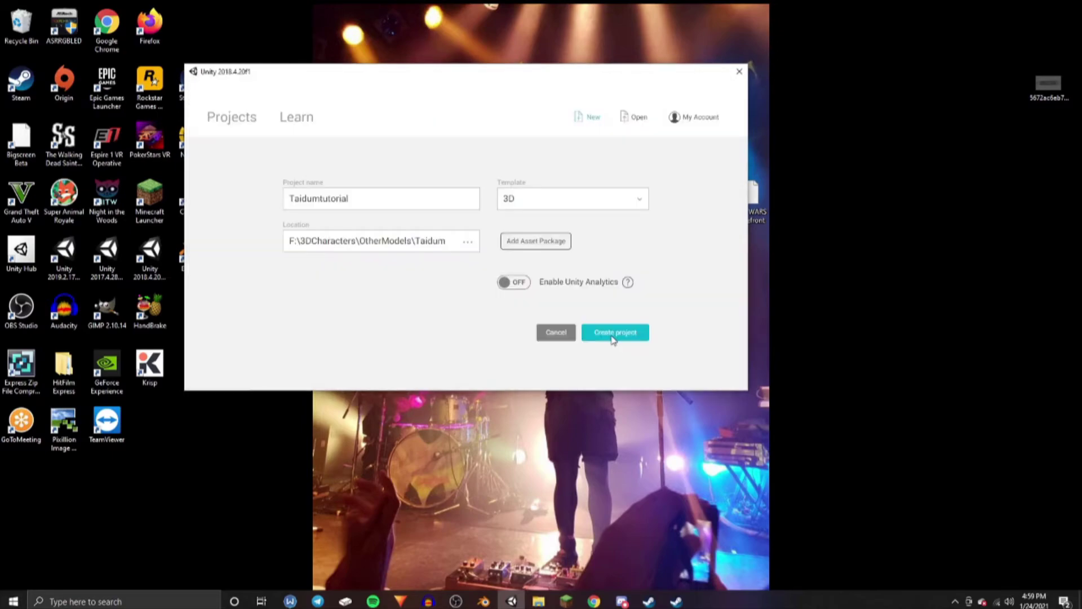
left_click(612, 333)
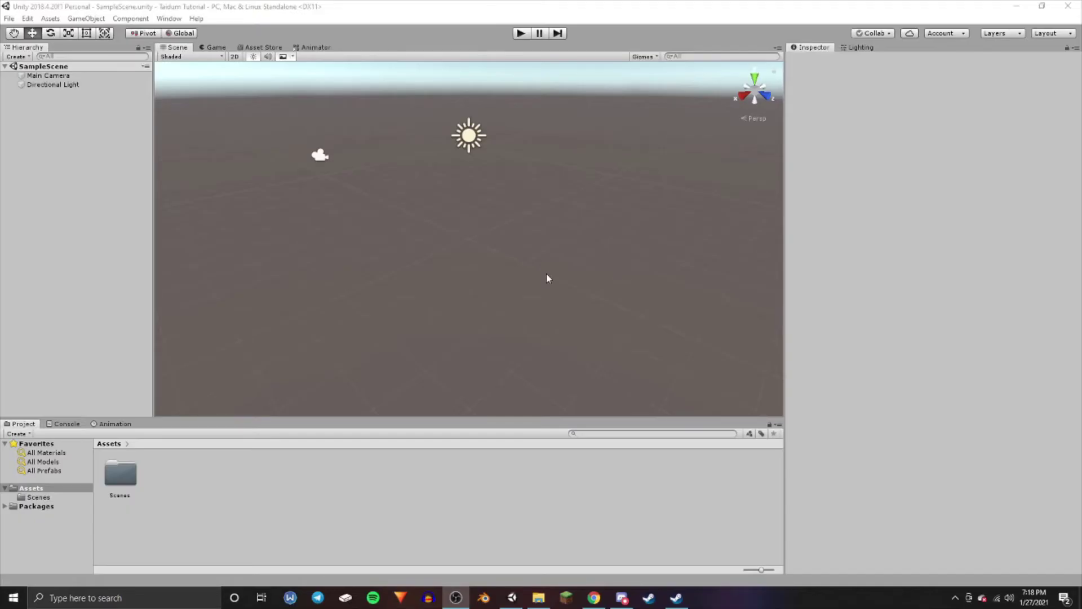
Import the VRCSDK3-AVATAR .unitypackage from File Explorer into the project's Assets, importing all files.
left_click(538, 598)
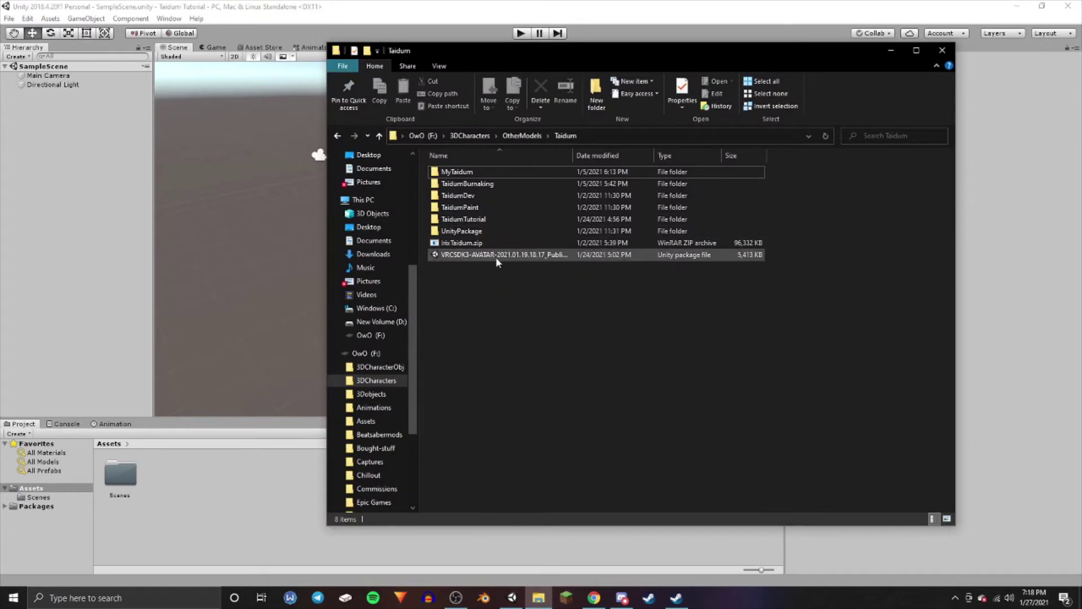
left_click_drag(474, 257, 172, 494)
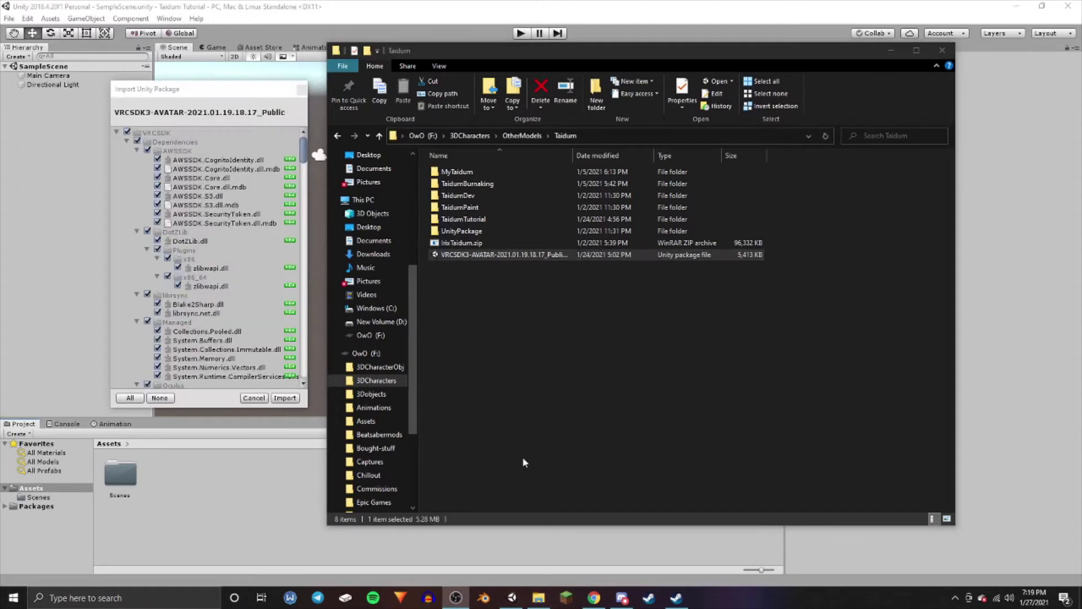
left_click(284, 398)
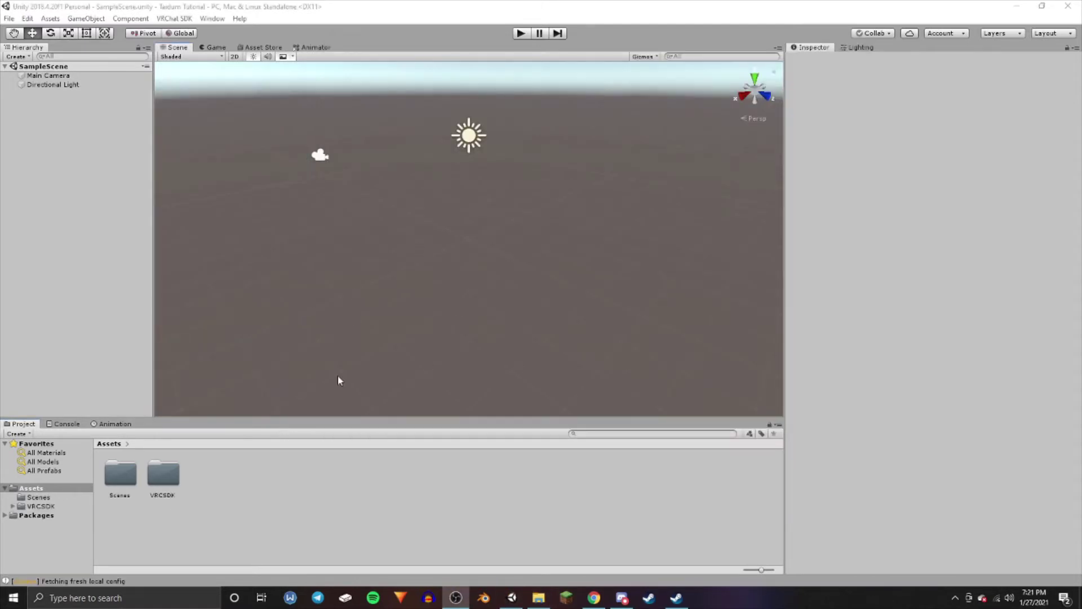
Search the Asset Store for 'dynamic bones' to import Dynamic Bone, then dismiss the VRChat SDK window.
left_click(257, 47)
left_click(311, 120)
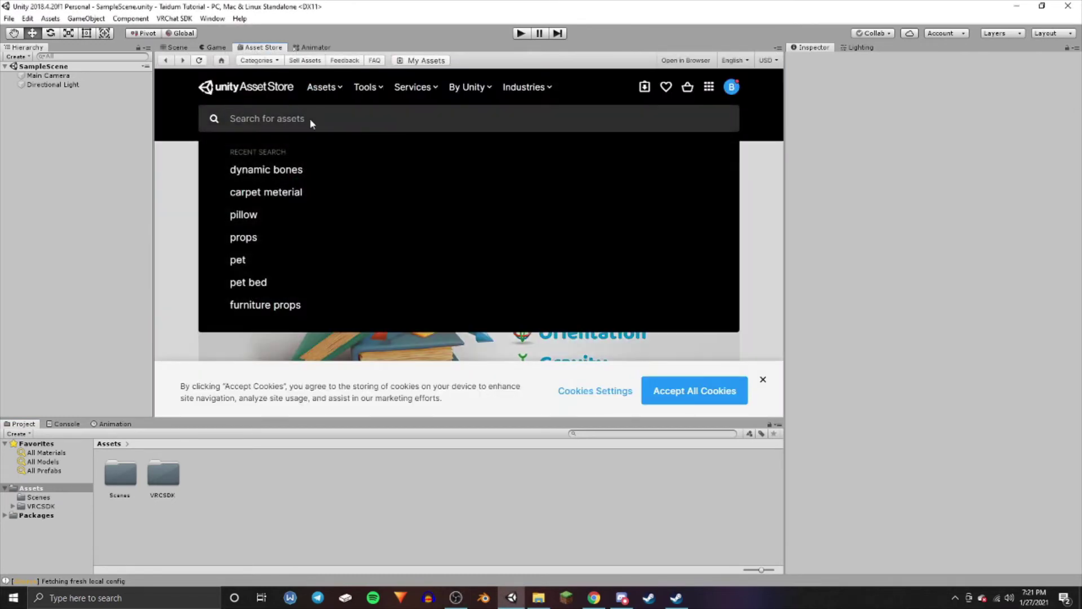
type("dynamic bones")
key("Return")
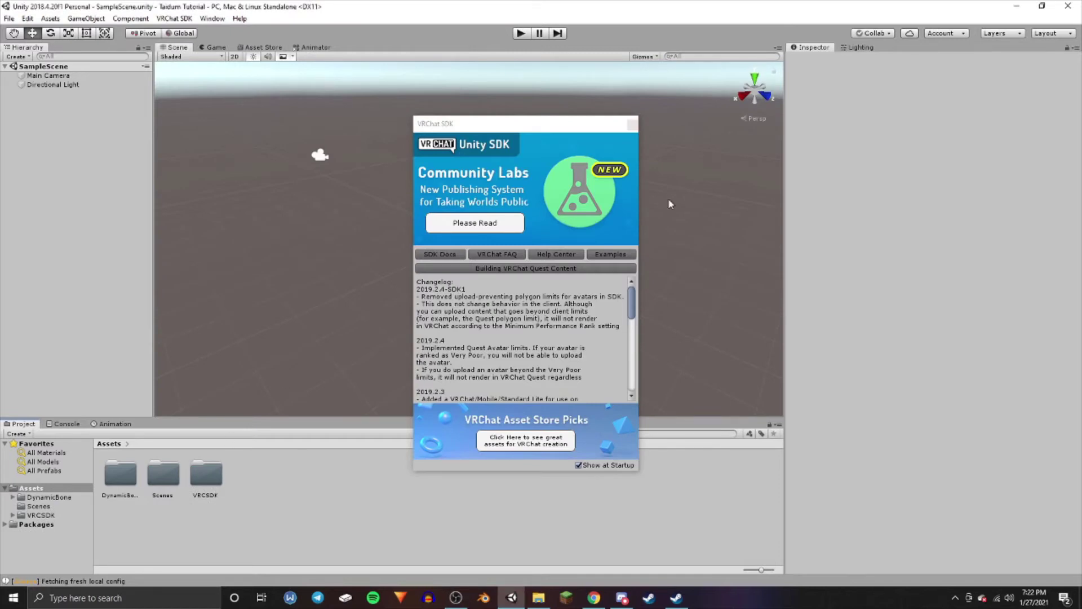
left_click(632, 123)
left_click(538, 597)
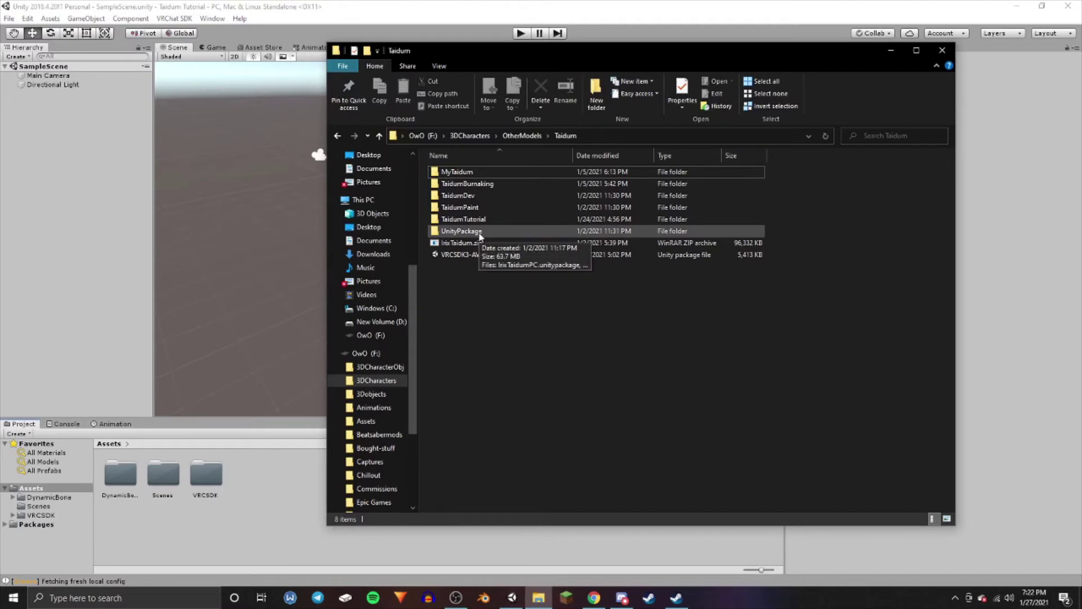
Import IrixTaidumPC.unitypackage from Explorer's UnityPackage folder into the Unity project.
double_click(475, 232)
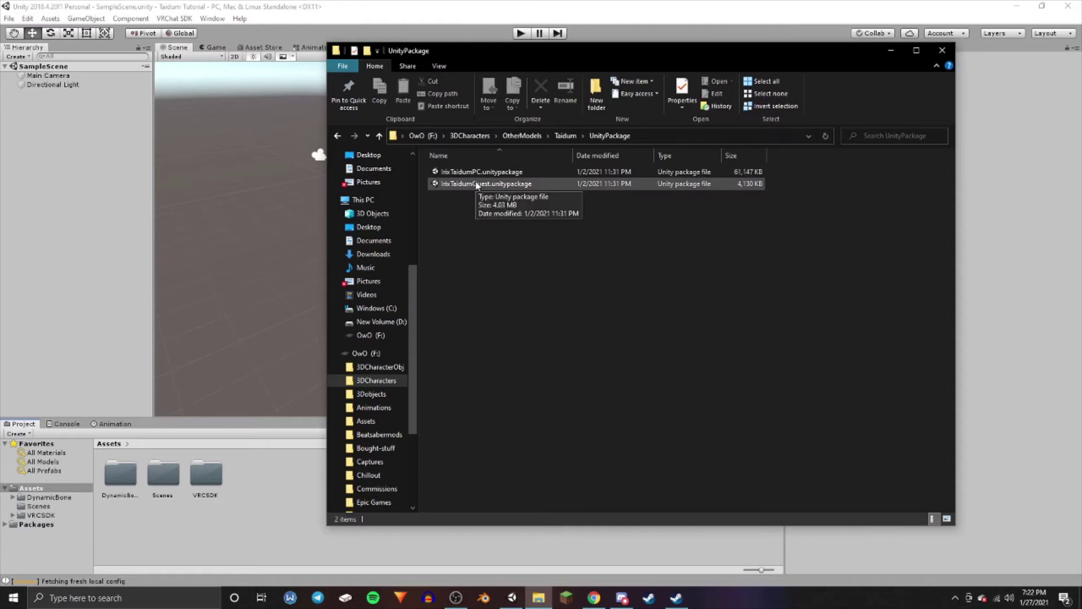
left_click_drag(473, 177, 285, 519)
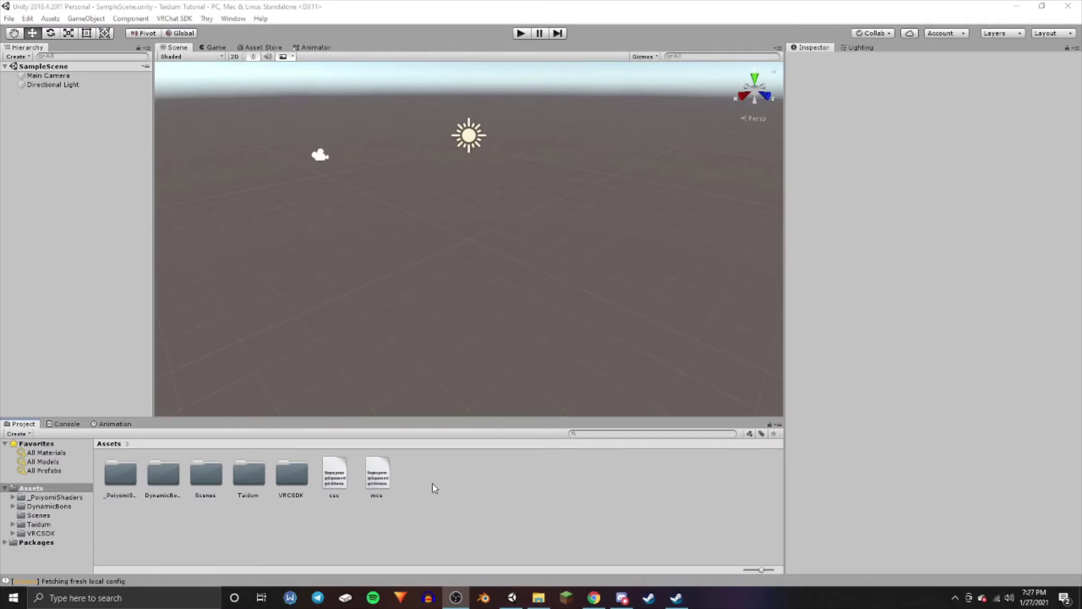
Place the Taidum PC prefab from Taidum › PC Avatar › Prefab into the scene hierarchy.
double_click(255, 478)
double_click(121, 474)
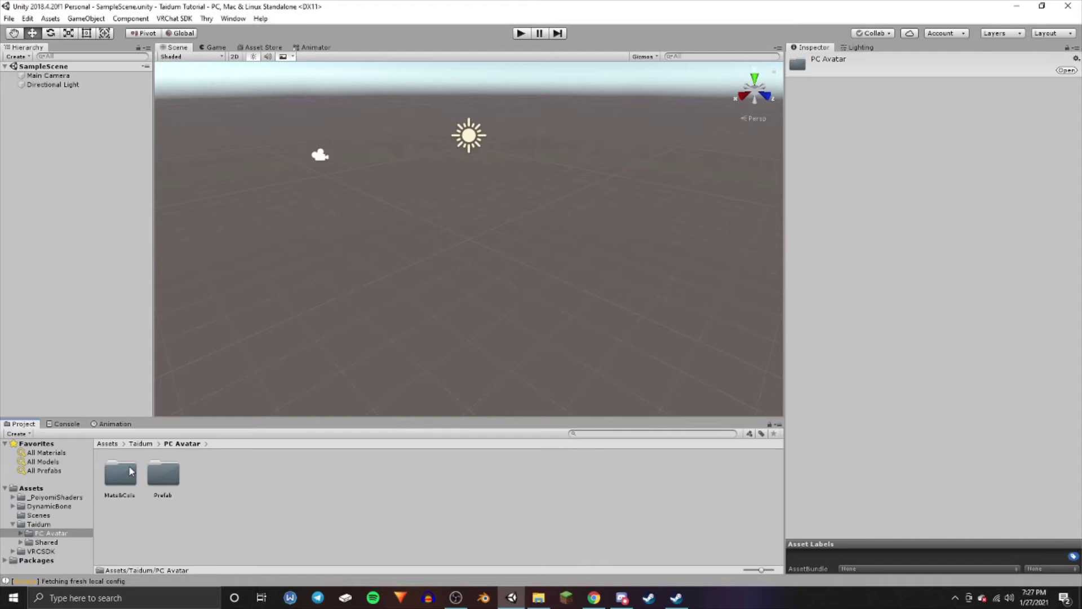
double_click(158, 473)
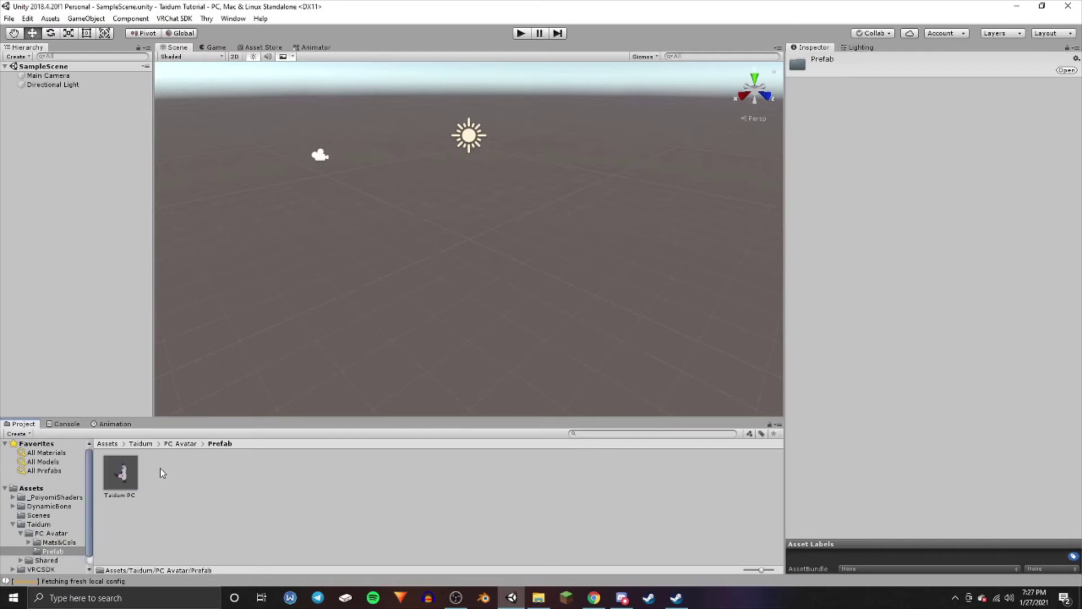
left_click(121, 479)
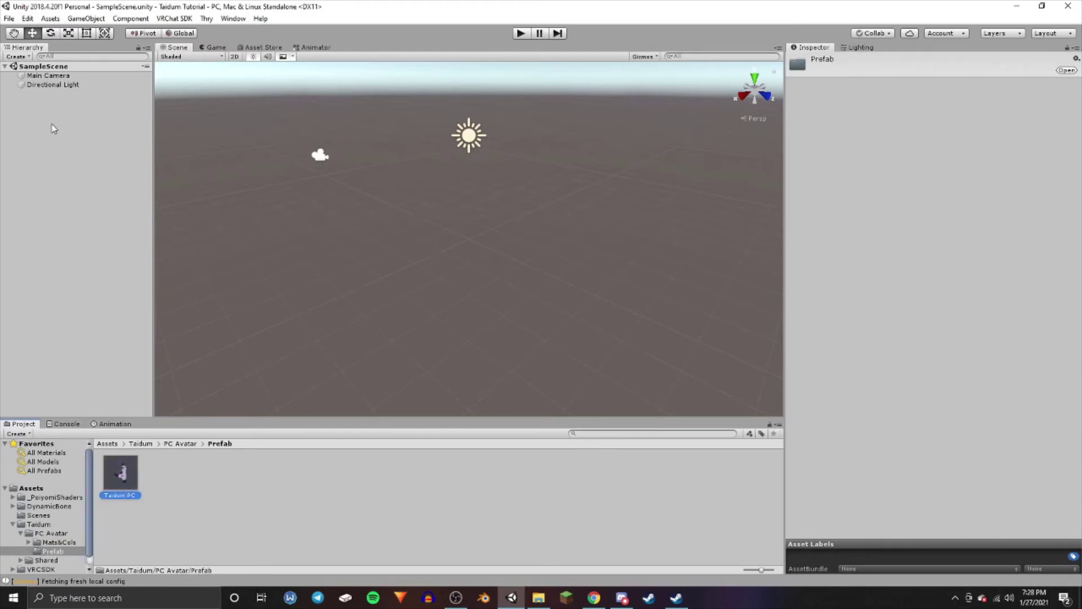
left_click_drag(54, 128, 53, 114)
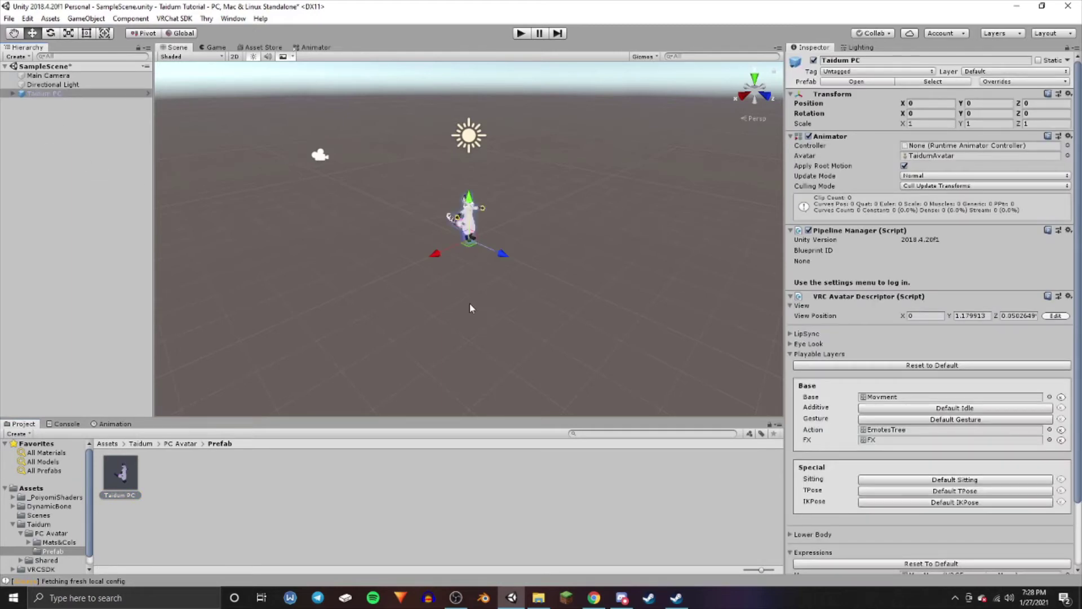
Fly, pan and zoom the Scene view until the Taidum avatar stands whole, centred and facing forward.
right_click_drag(486, 285, 330, 301)
key("w")
key("s")
key("w")
key("w")
key("s")
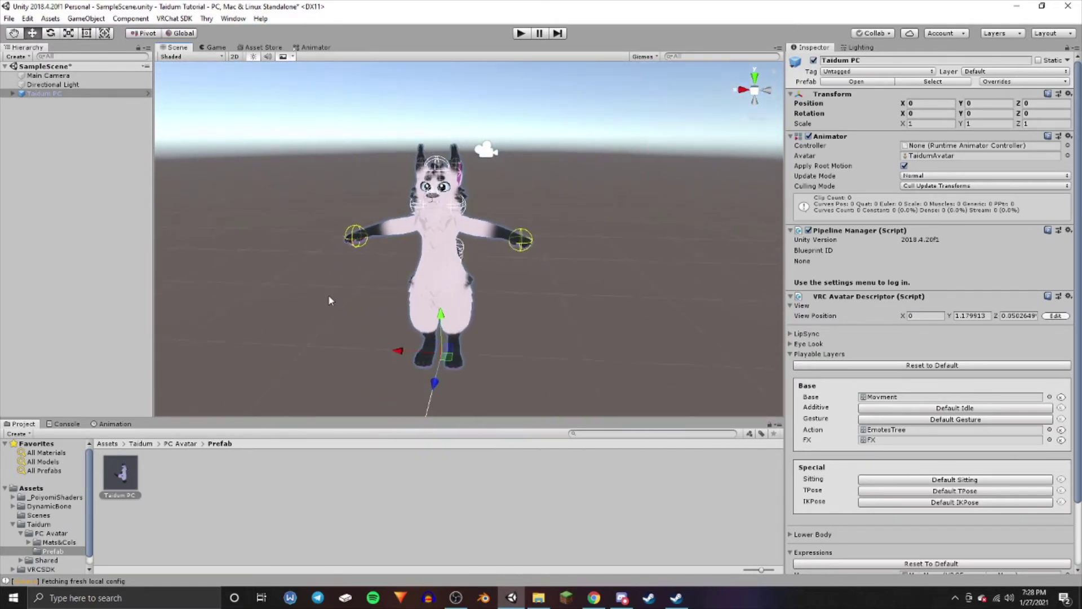
key("q")
mouse_move(348, 226)
left_mouse_down()
mouse_move(358, 271)
mouse_move(316, 222)
mouse_move(361, 230)
left_mouse_up()
key("w")
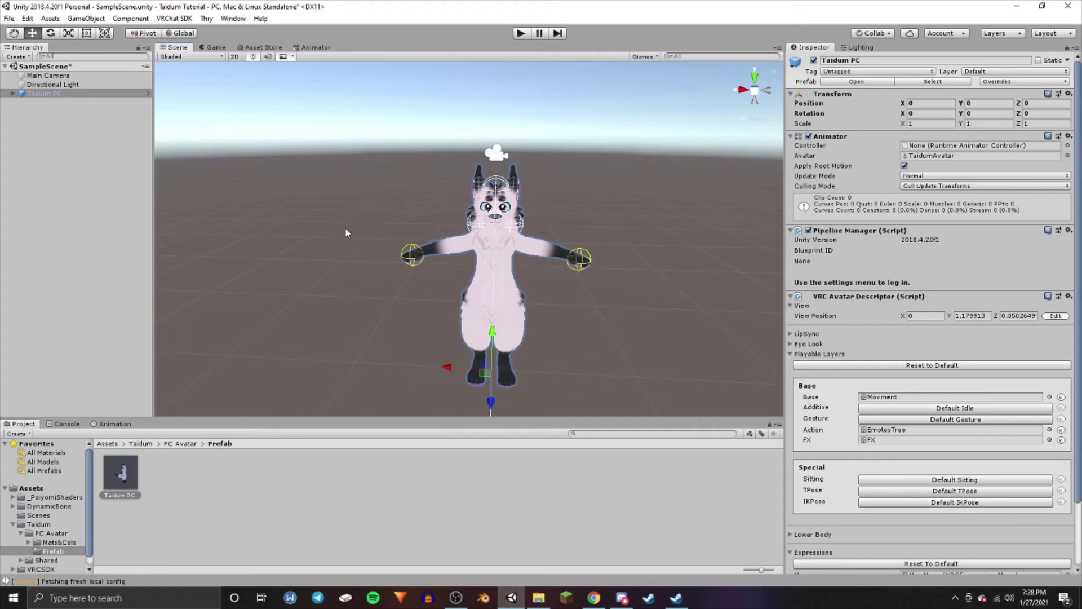
right_click_drag(347, 226, 401, 220, "alt")
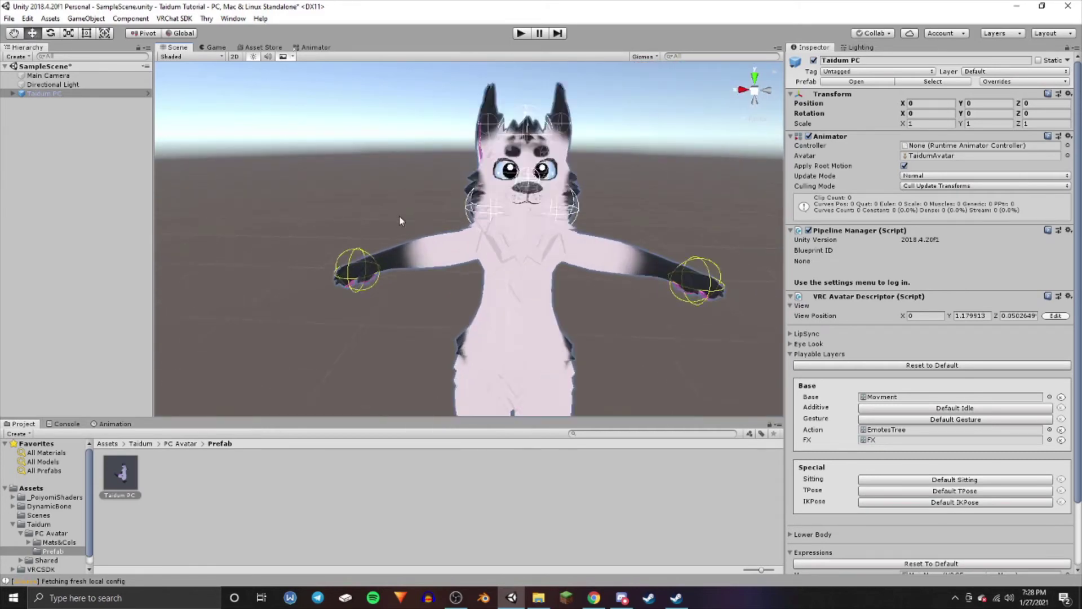
middle_click_drag(400, 220, 309, 190)
scroll(309, 190, "down", 2)
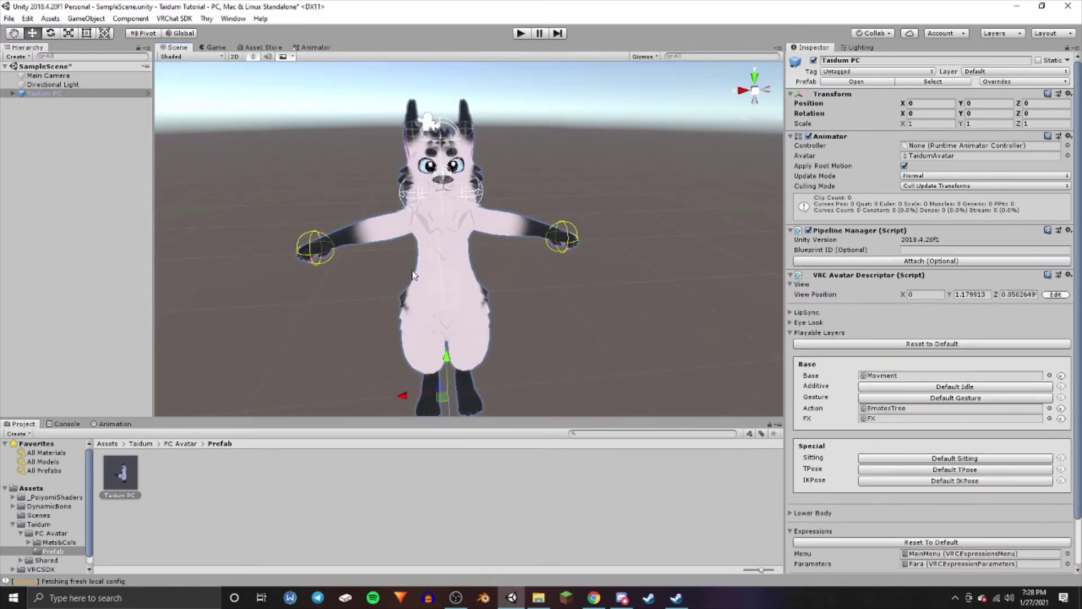
Import TextureImage.png from the TaidumTutorial folder into PC Avatar › Mats&Cols › Material.
left_click(188, 444)
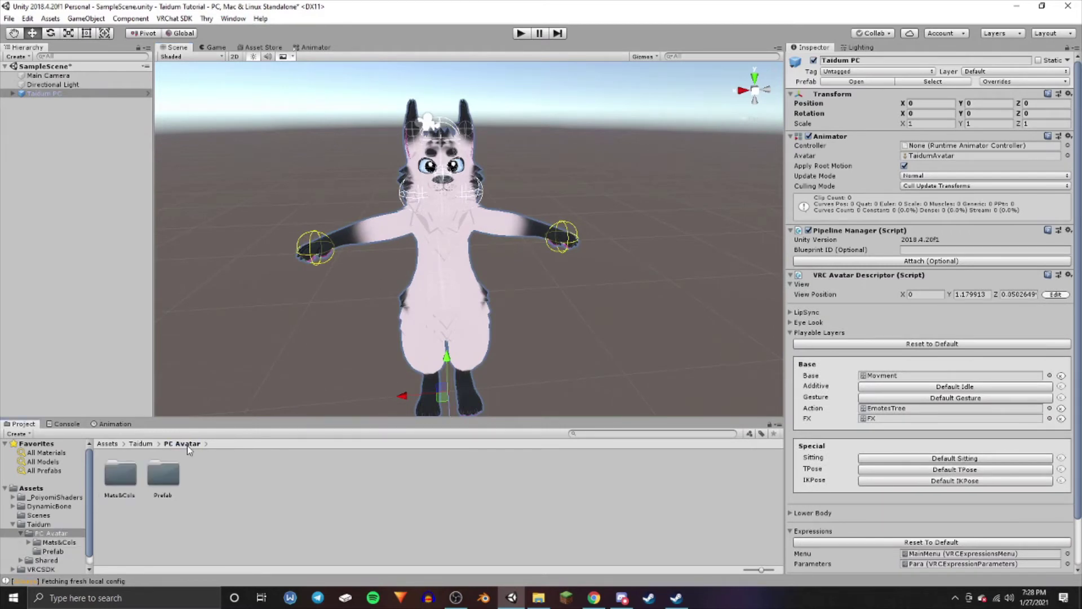
double_click(125, 486)
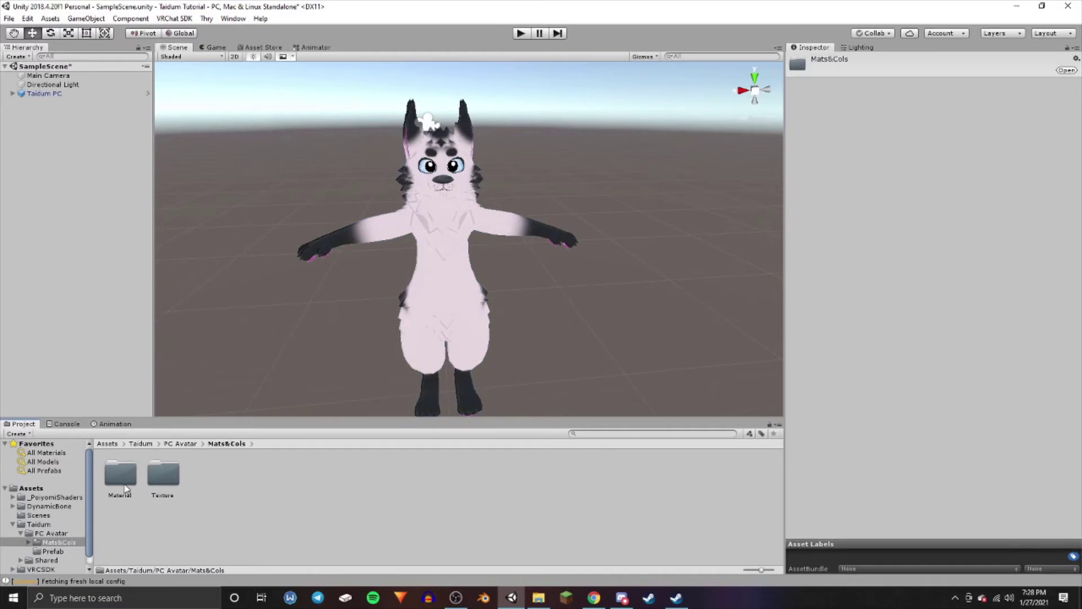
double_click(126, 486)
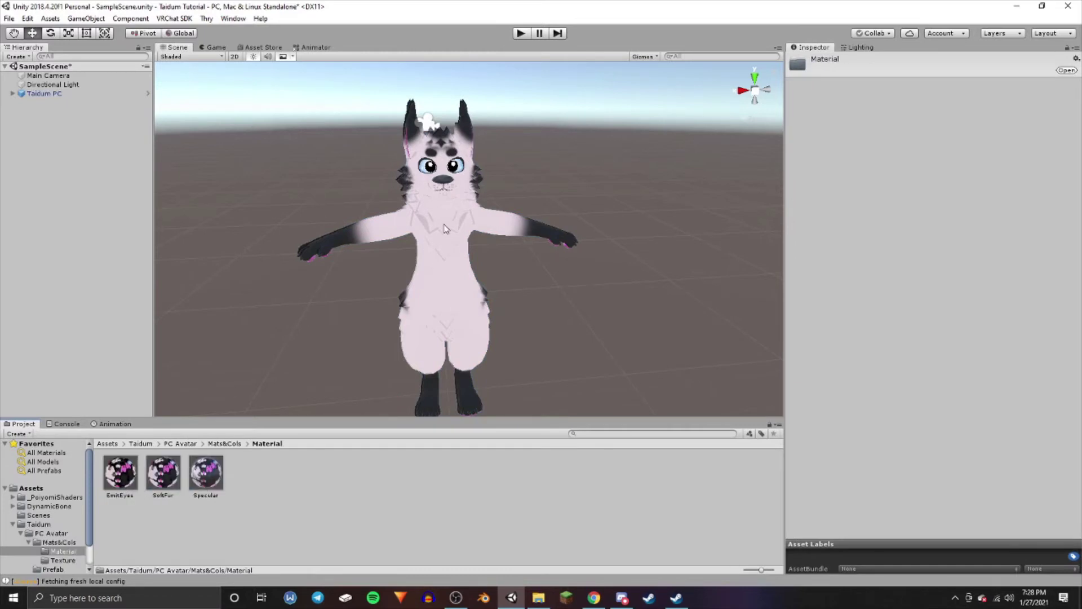
left_click(538, 598)
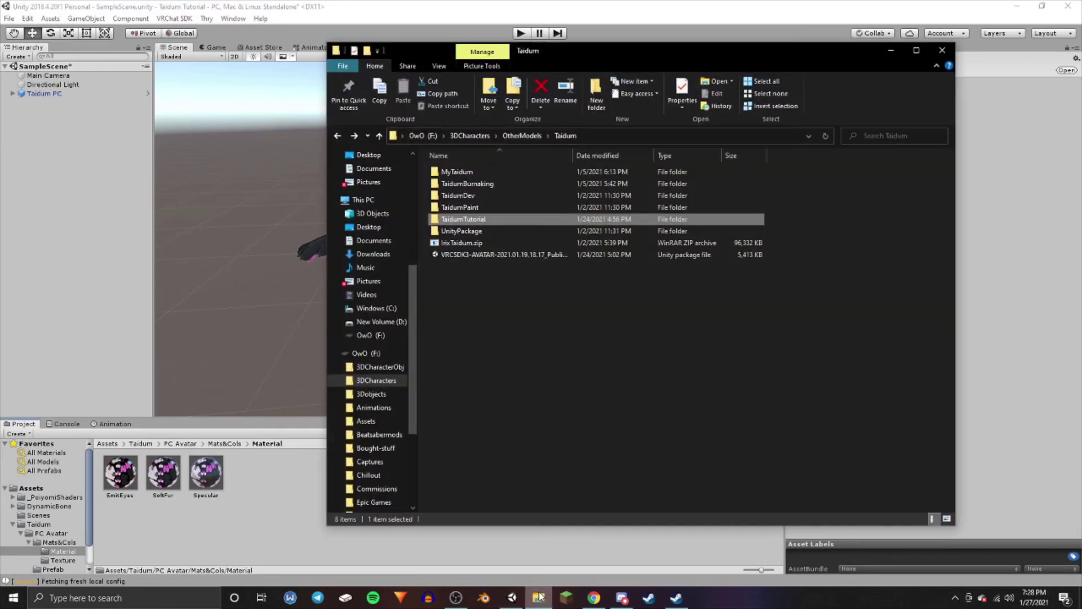
double_click(487, 221)
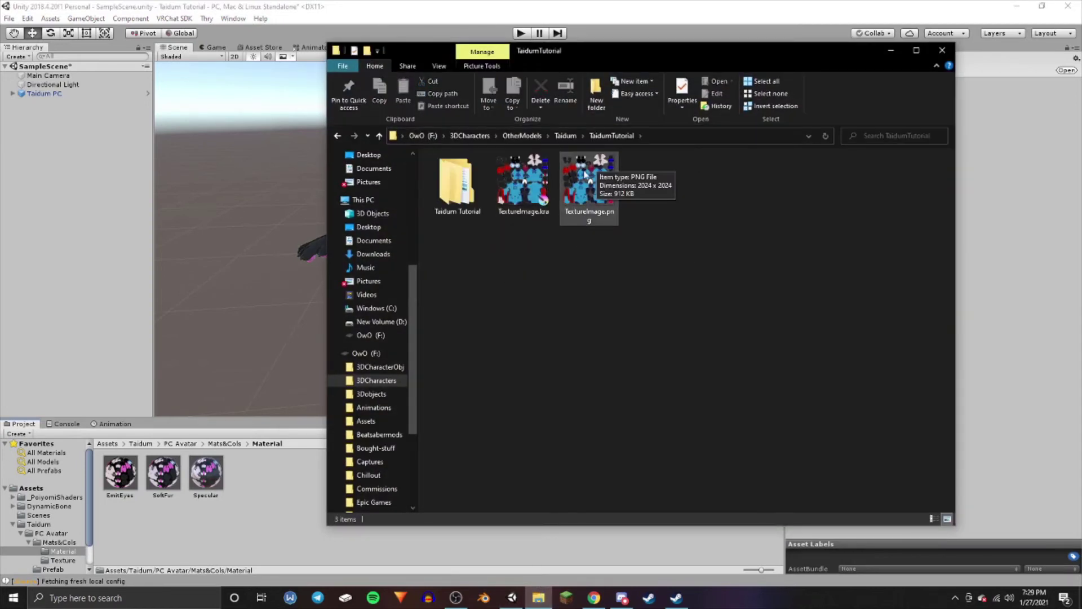
left_click_drag(587, 175, 288, 499)
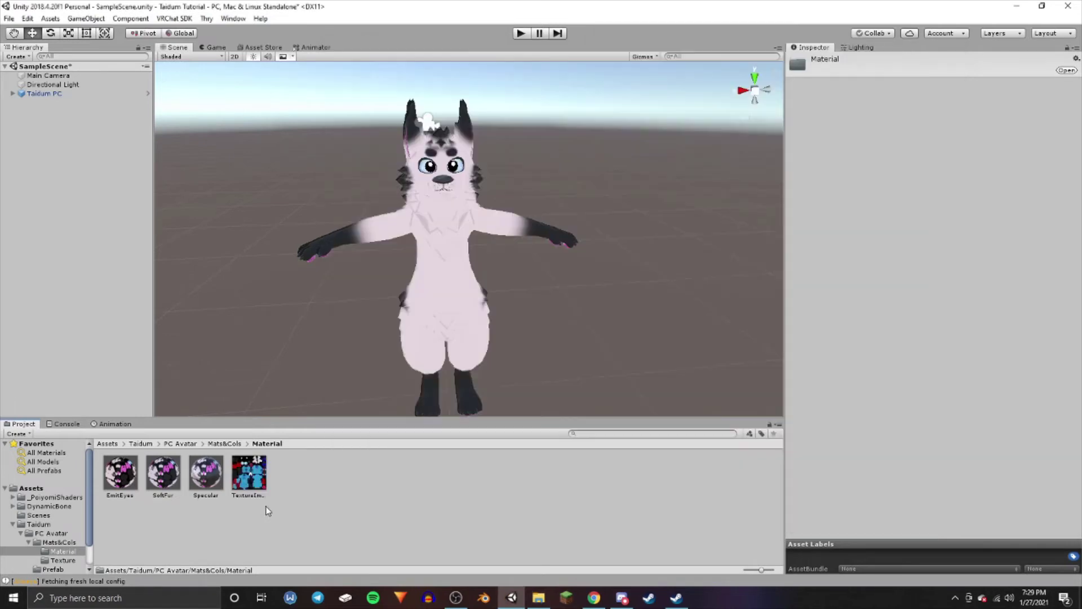
Assign TextureImage as the main texture of the EmitEyes, SoftFur and Specular materials.
left_click(126, 480)
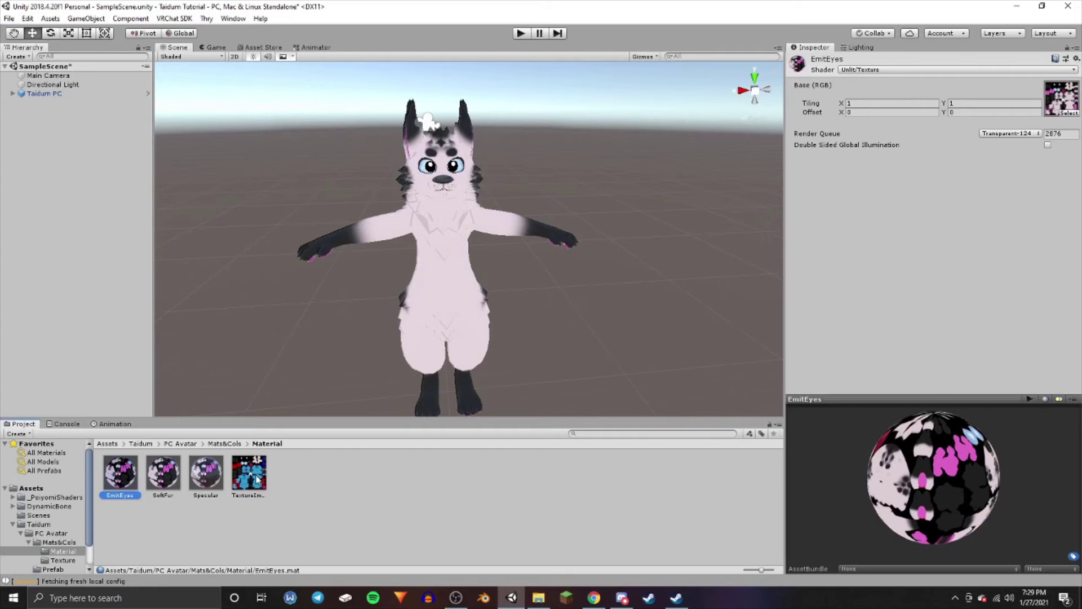
left_click_drag(256, 479, 1062, 105)
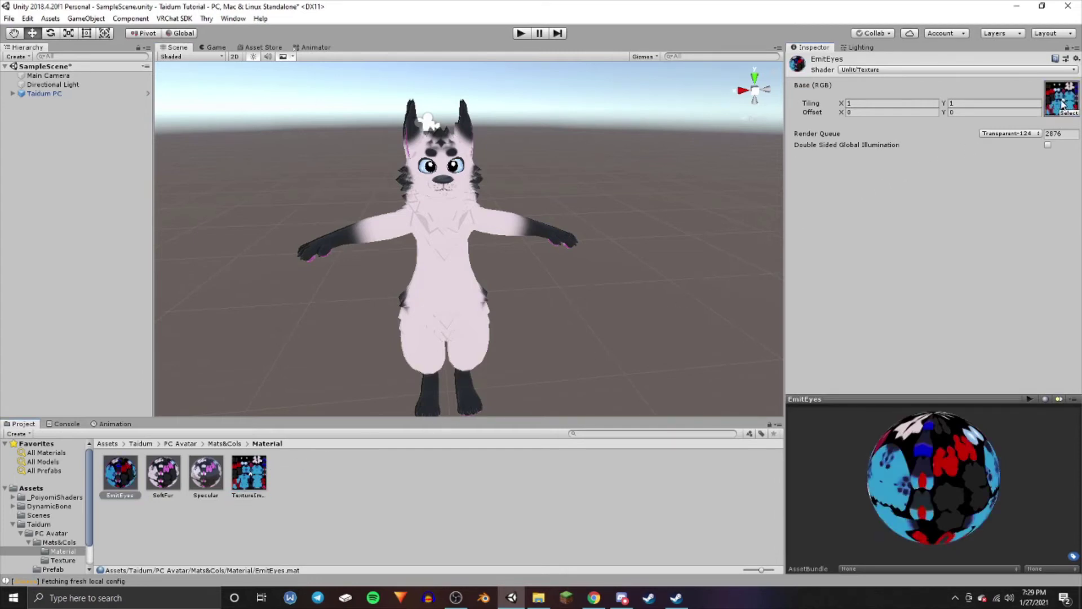
left_click(164, 460)
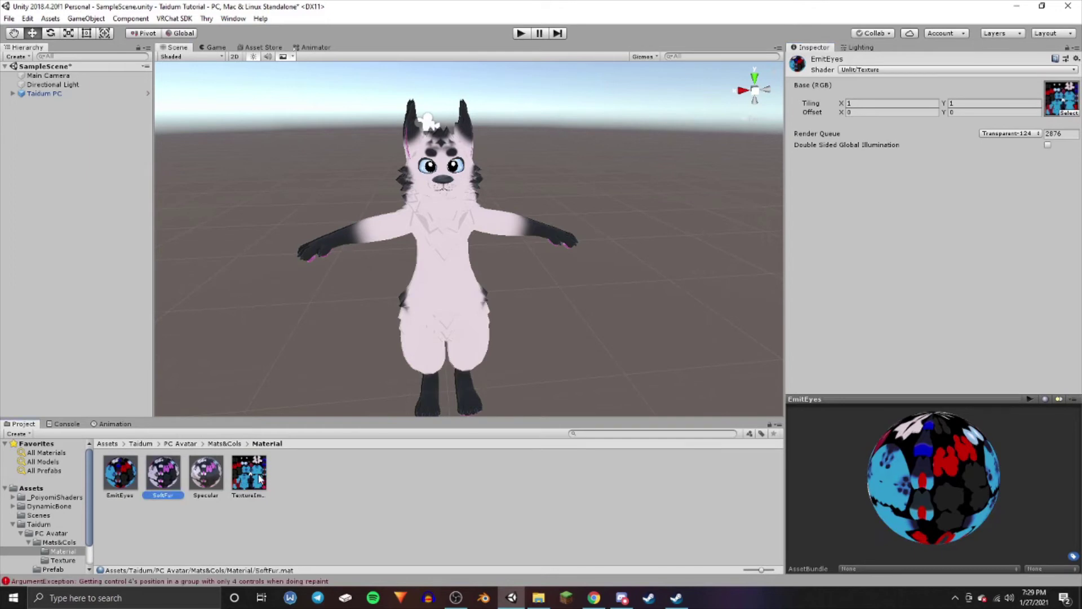
left_click_drag(247, 473, 650, 351)
mouse_move(812, 125)
left_mouse_down()
mouse_move(824, 111)
mouse_move(834, 128)
mouse_move(818, 143)
left_mouse_up()
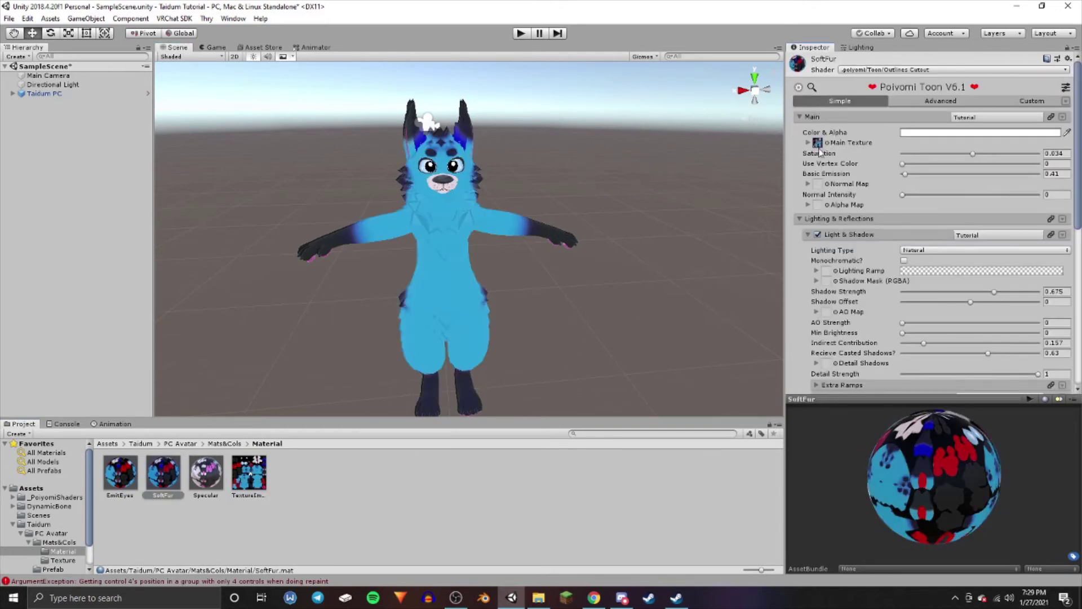
left_click(206, 473)
left_click_drag(249, 472, 821, 146)
left_click(524, 265)
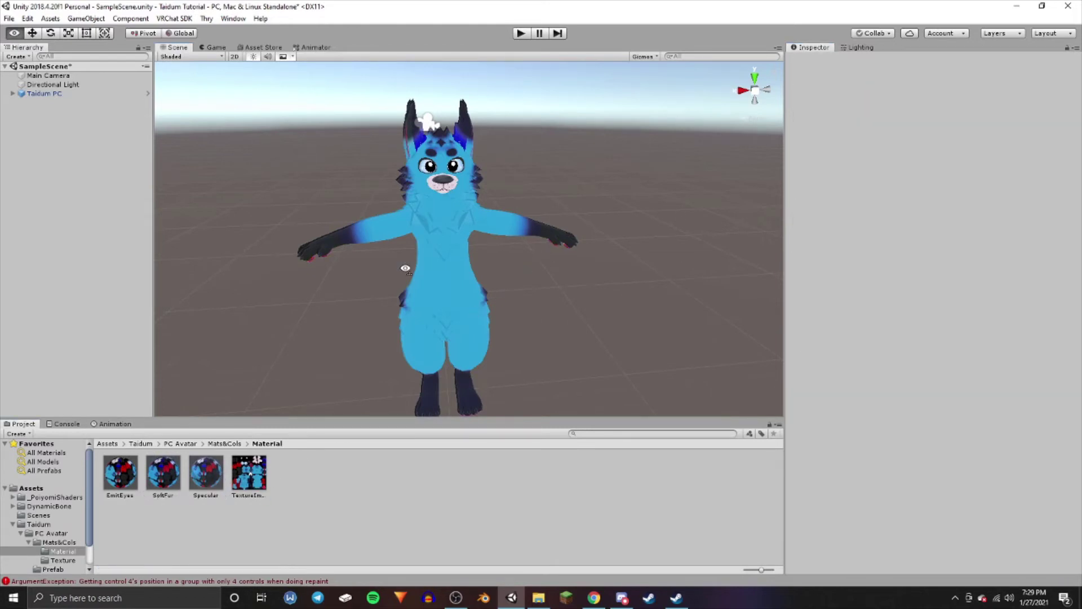
left_click_drag(523, 265, 442, 225, "alt")
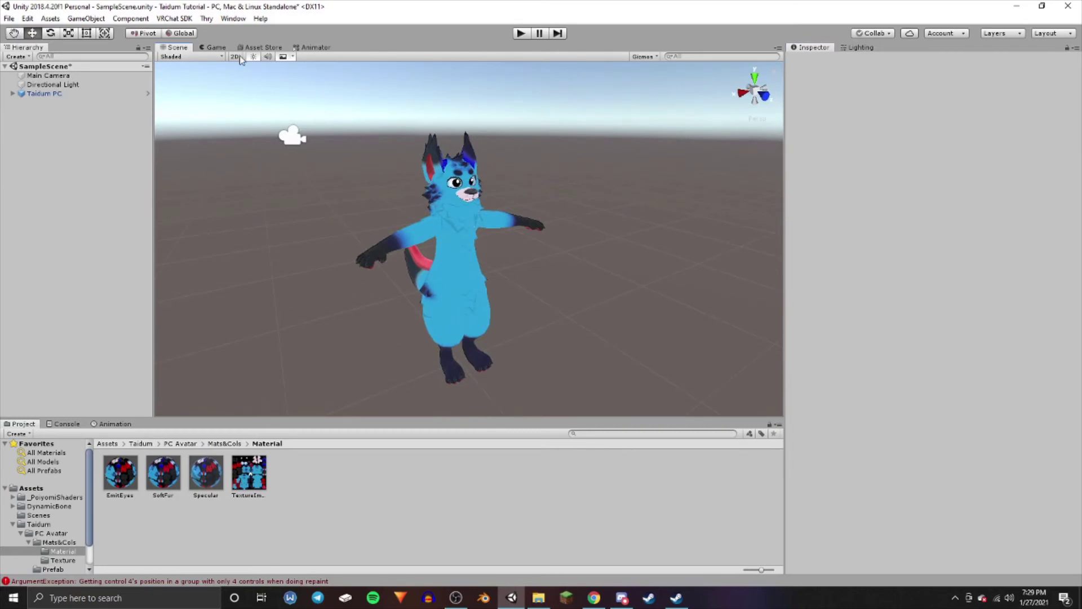
Open the VRChat SDK Control Panel's Builder checklist and auto-fix the mipmapped textures error.
left_click(174, 18)
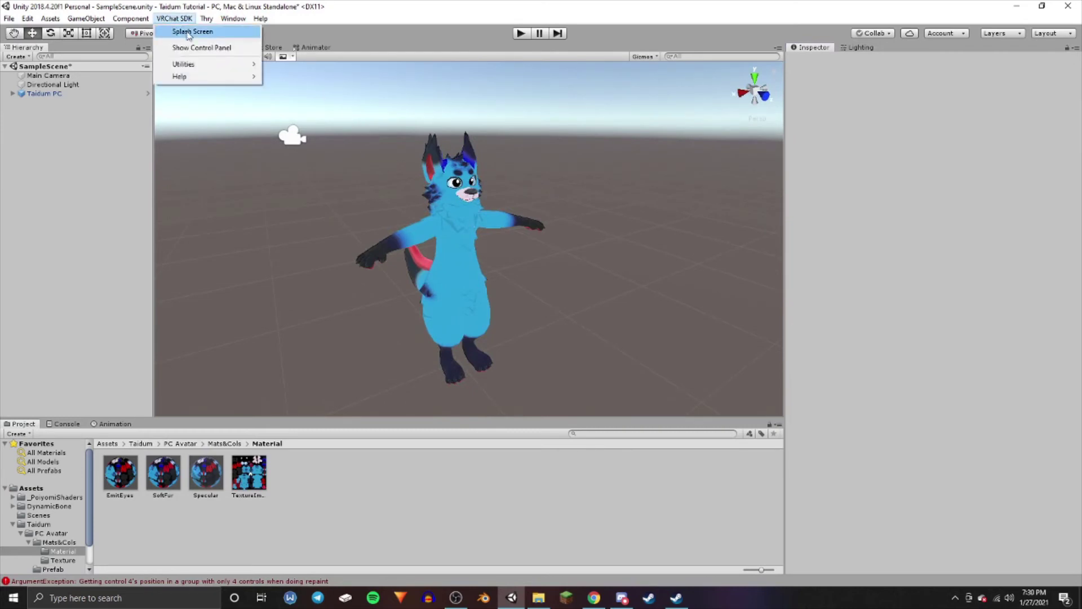
left_click(197, 49)
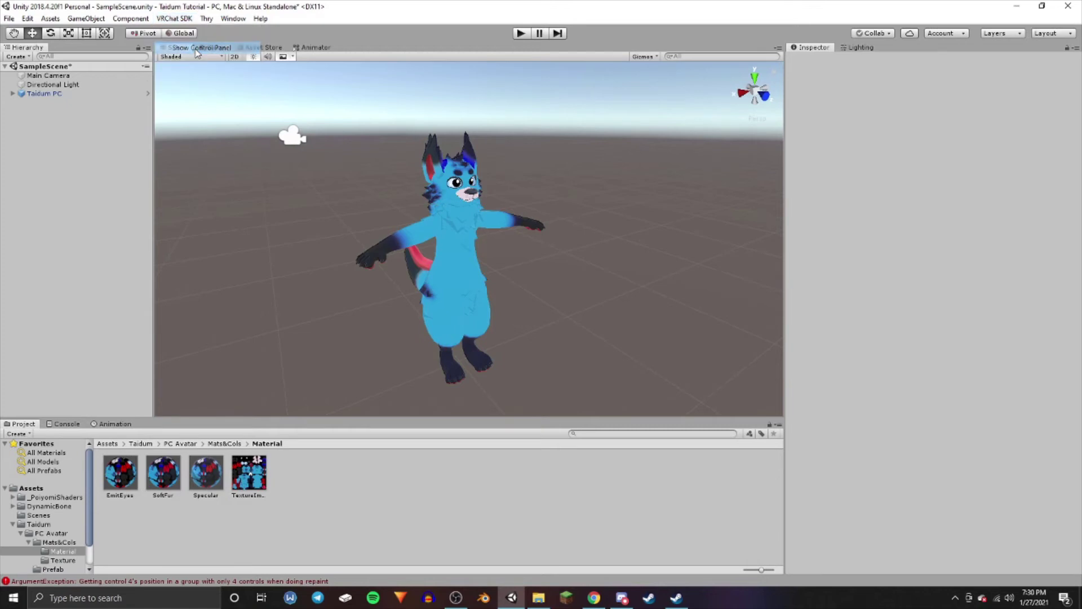
left_click(517, 86)
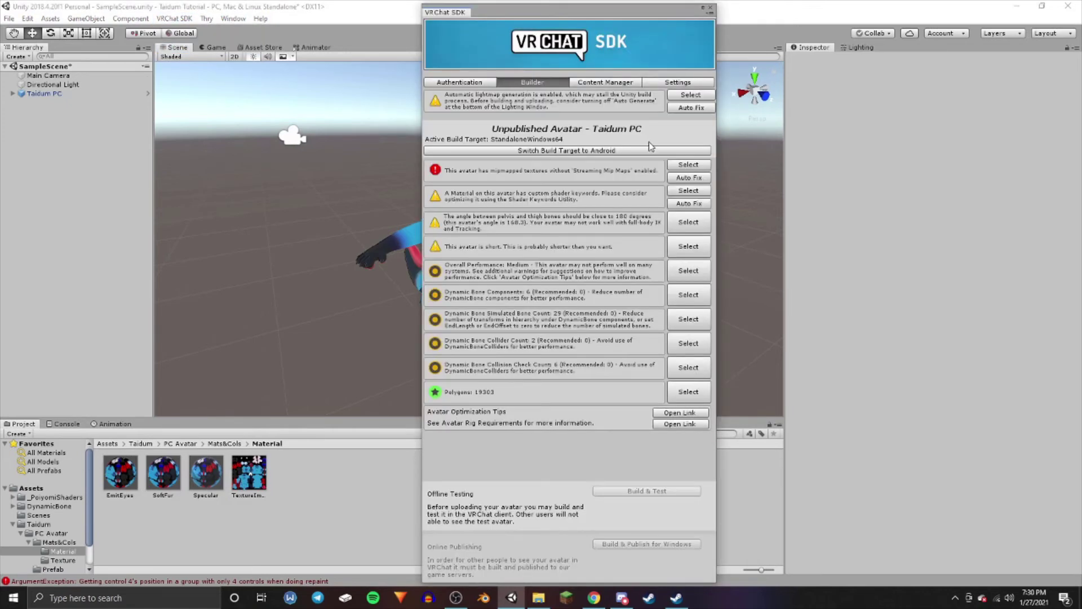
left_click(680, 178)
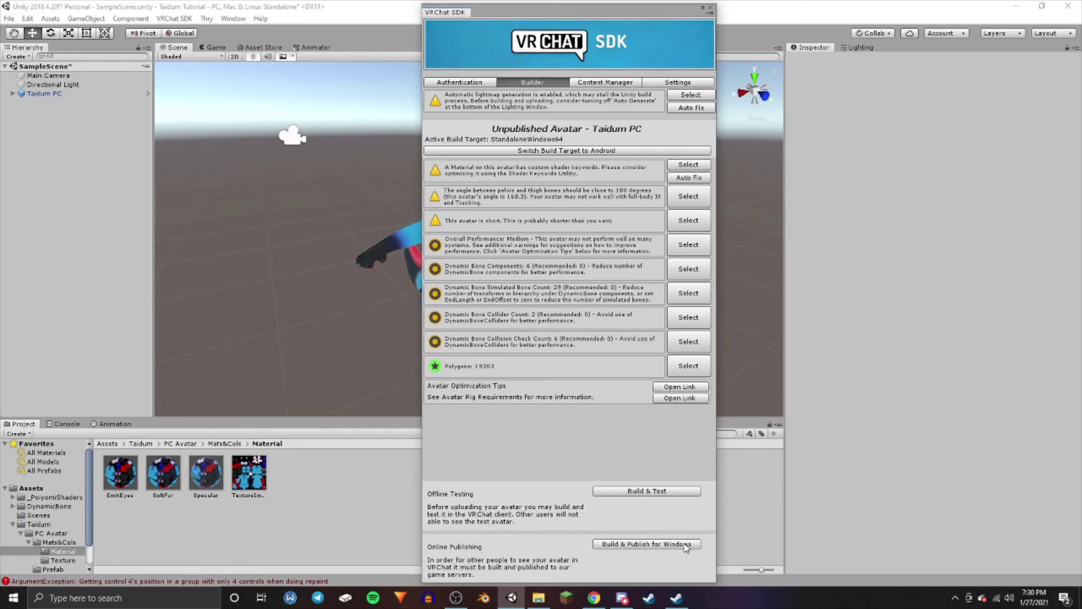
Run Build & Publish for Windows and select the Avatar Name field in the upload form.
left_click(685, 544)
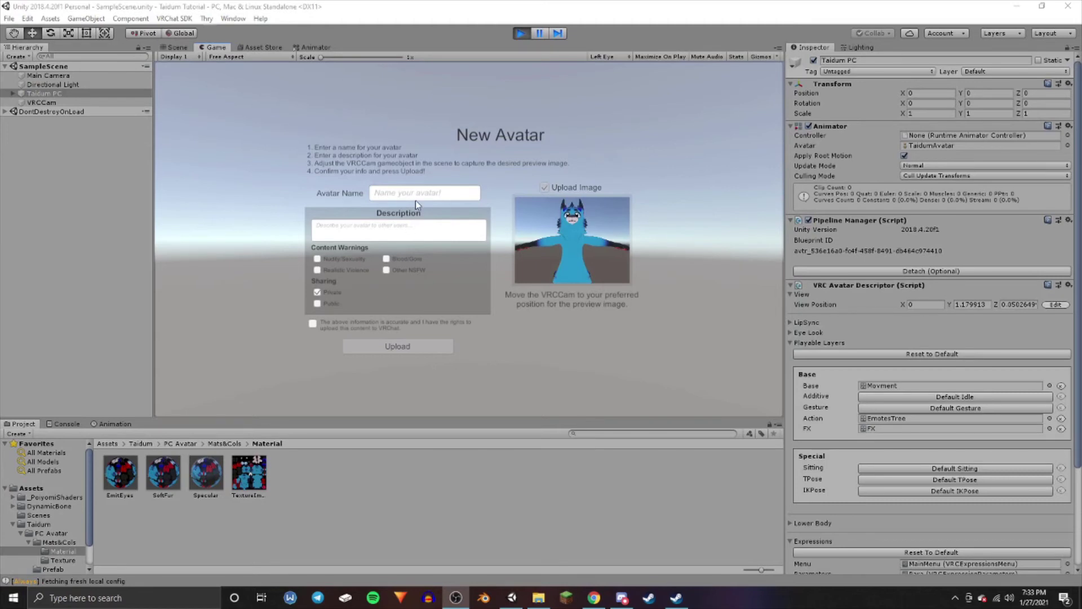
left_click(411, 194)
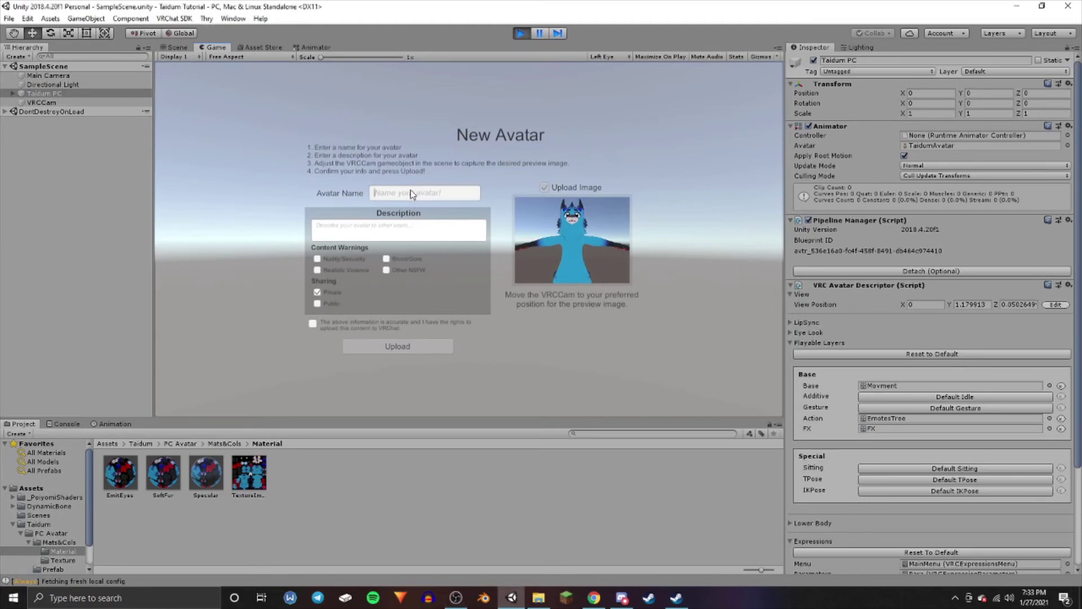